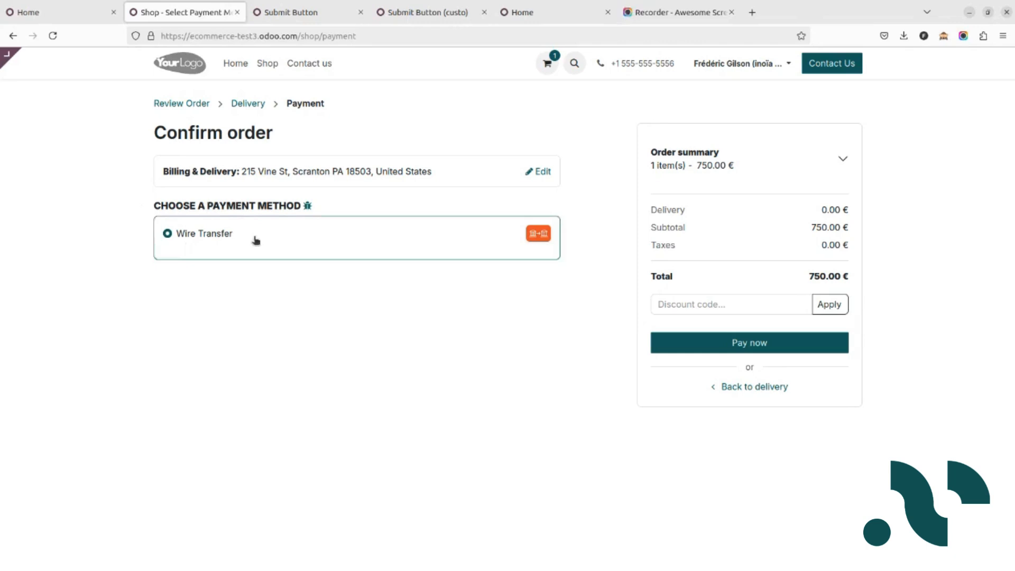
- Find the online payment providers in the backend and open the Request a quote provider to review its settings
left_click(509, 14)
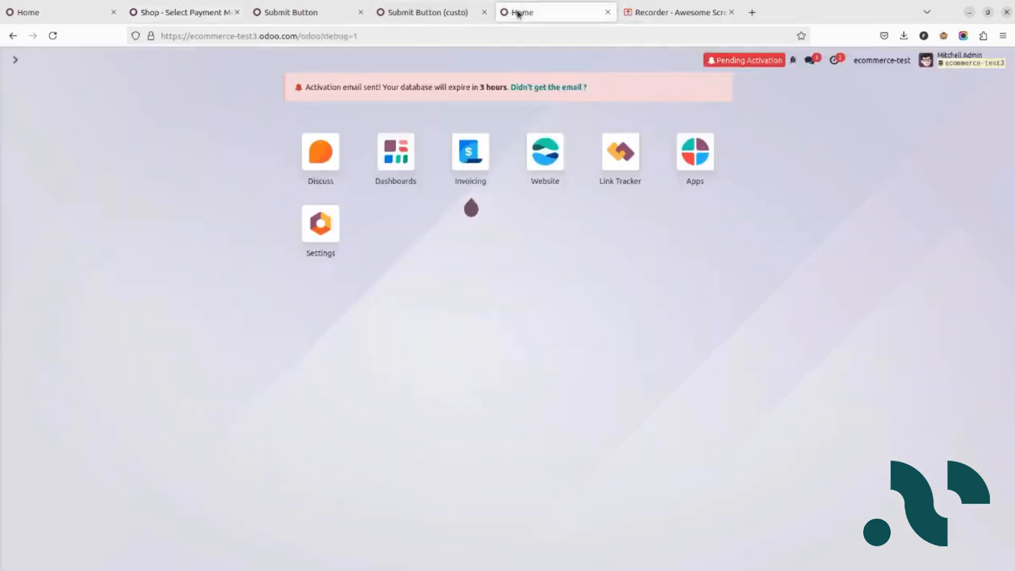
key("ctrl+k")
type("/payment")
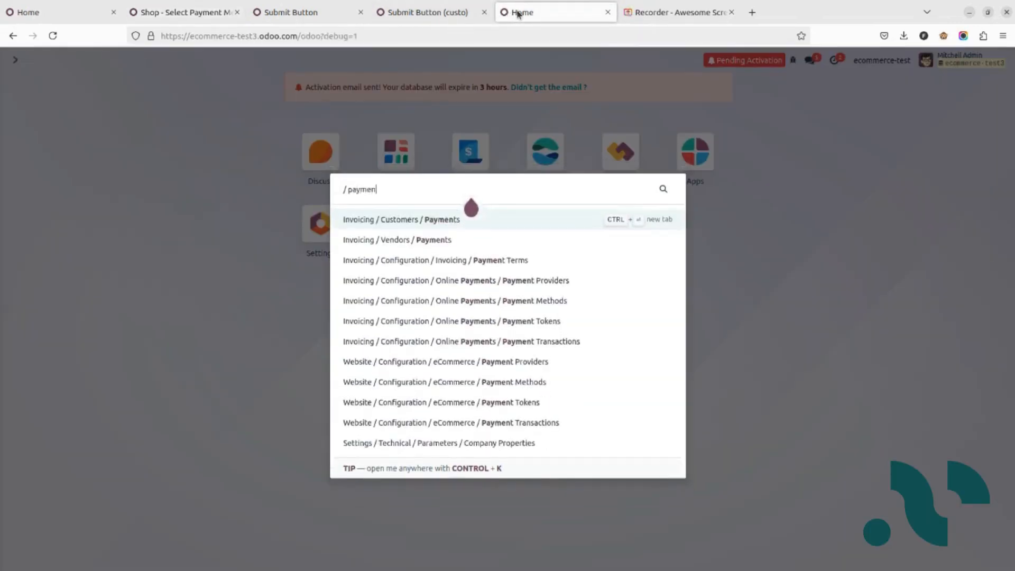
left_click(500, 281)
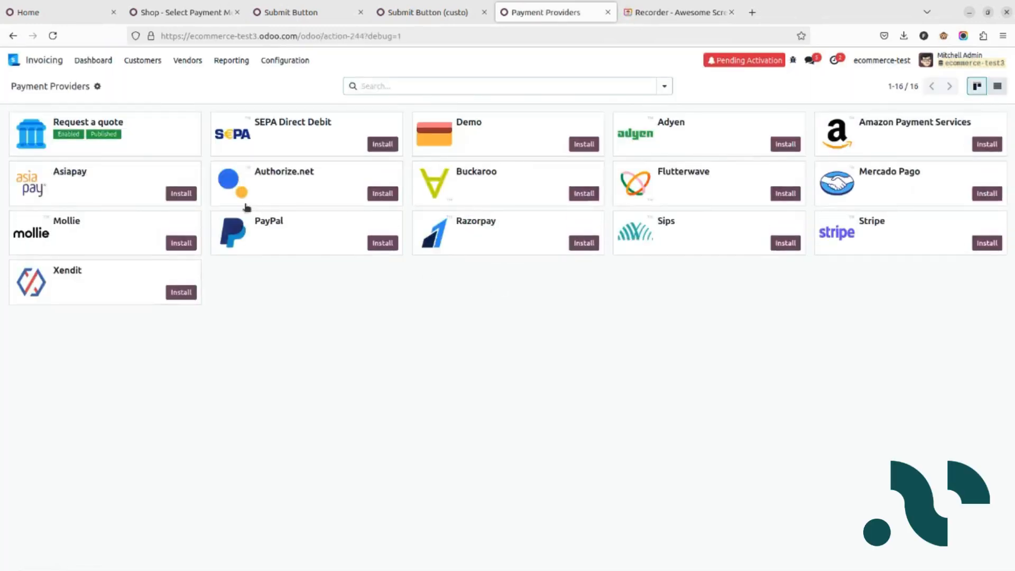
left_click(171, 134)
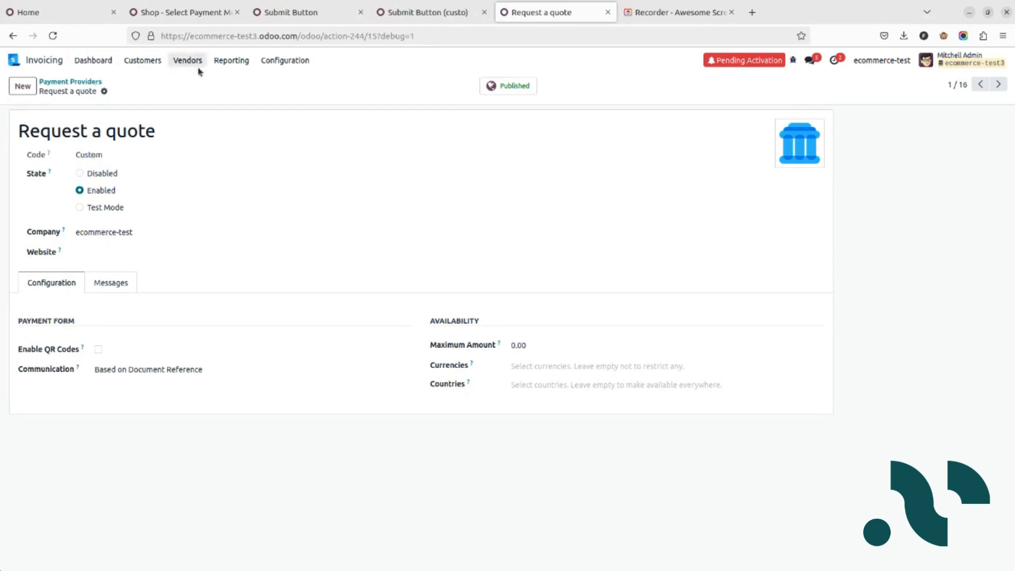
- Rename the website's Wire Transfer payment method to "Get a quote" and save it
left_click(46, 62)
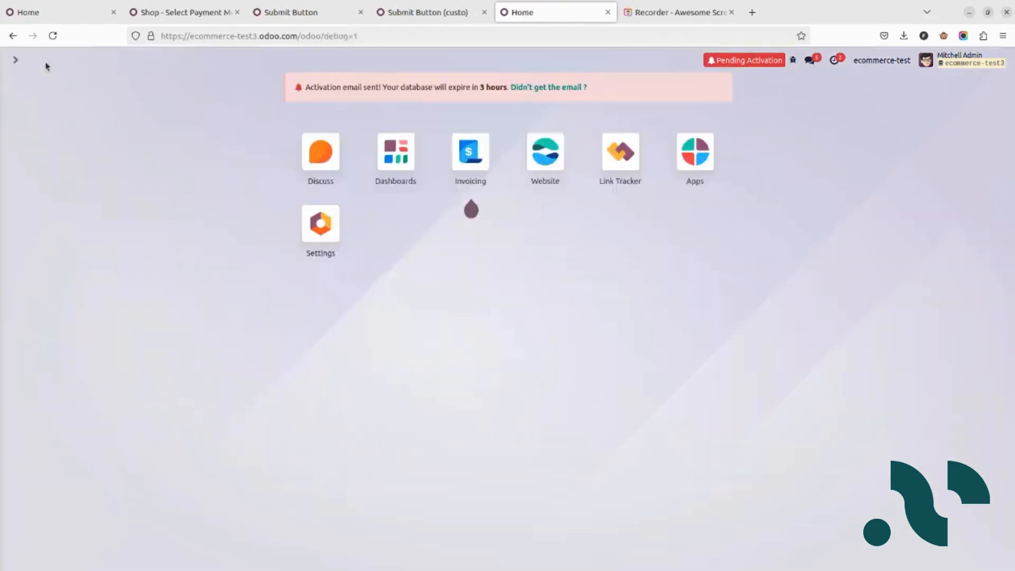
left_click(543, 149)
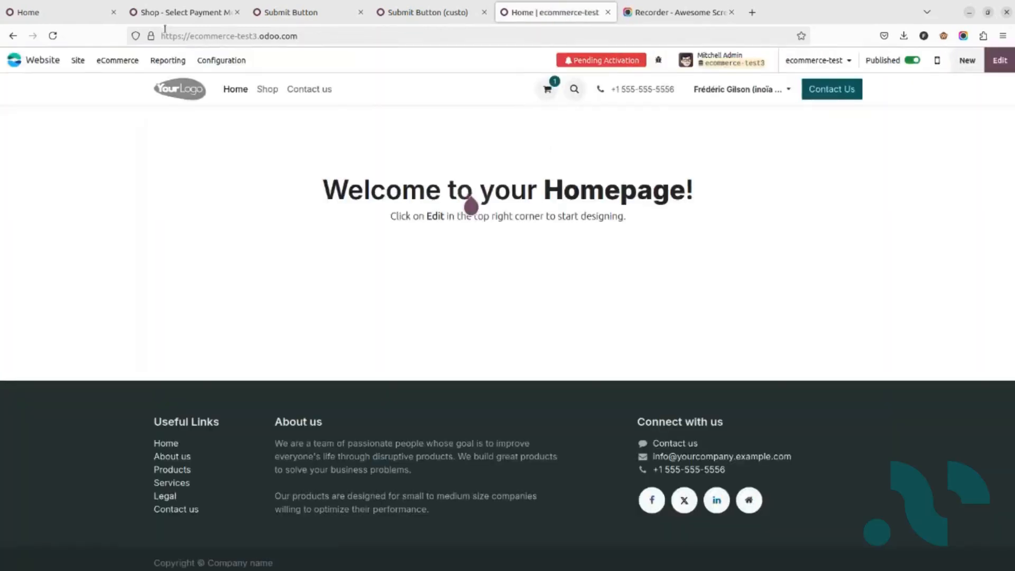
left_click(221, 62)
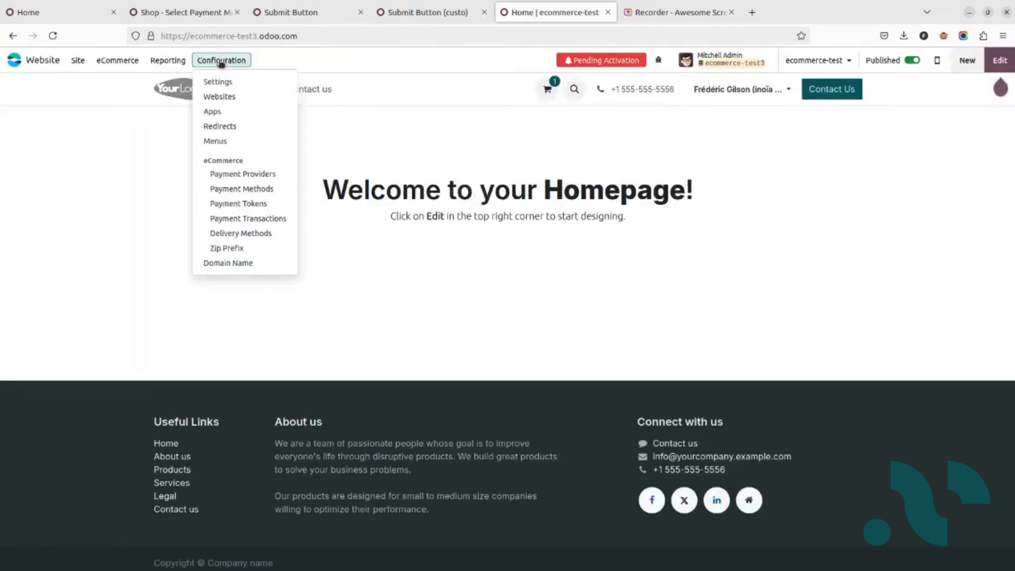
left_click(240, 190)
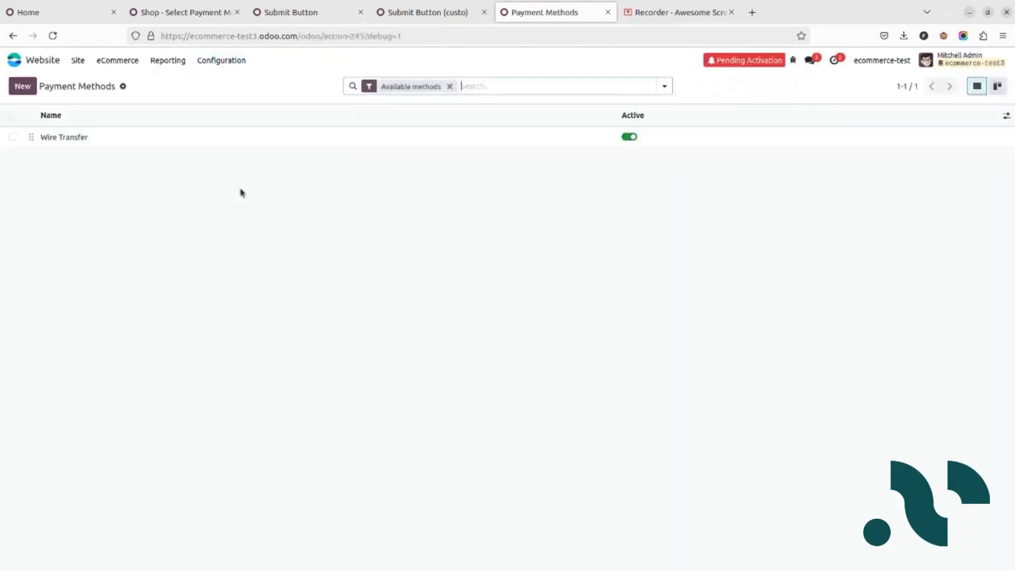
left_click(99, 142)
triple_click(109, 140)
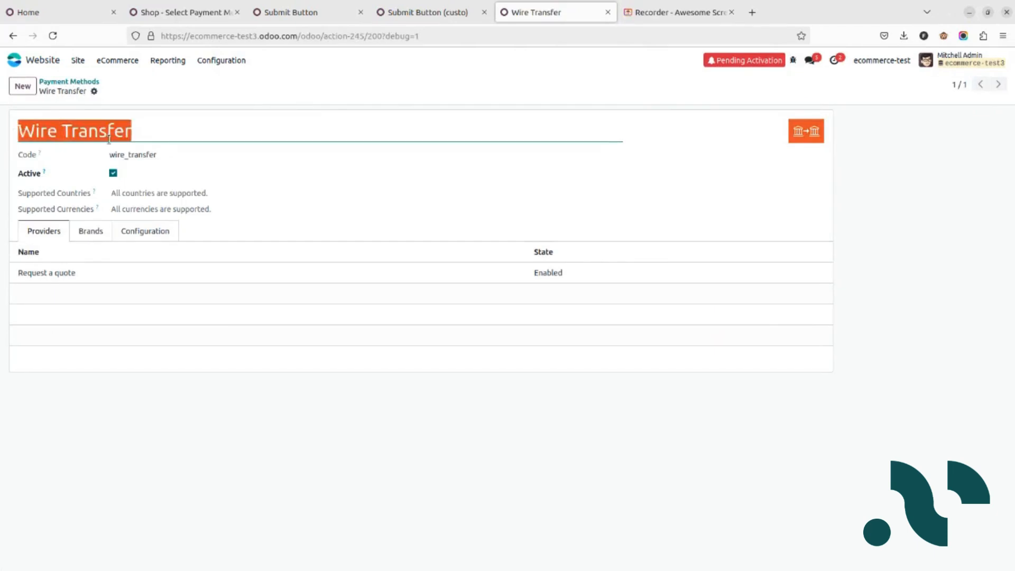
type("Get a ")
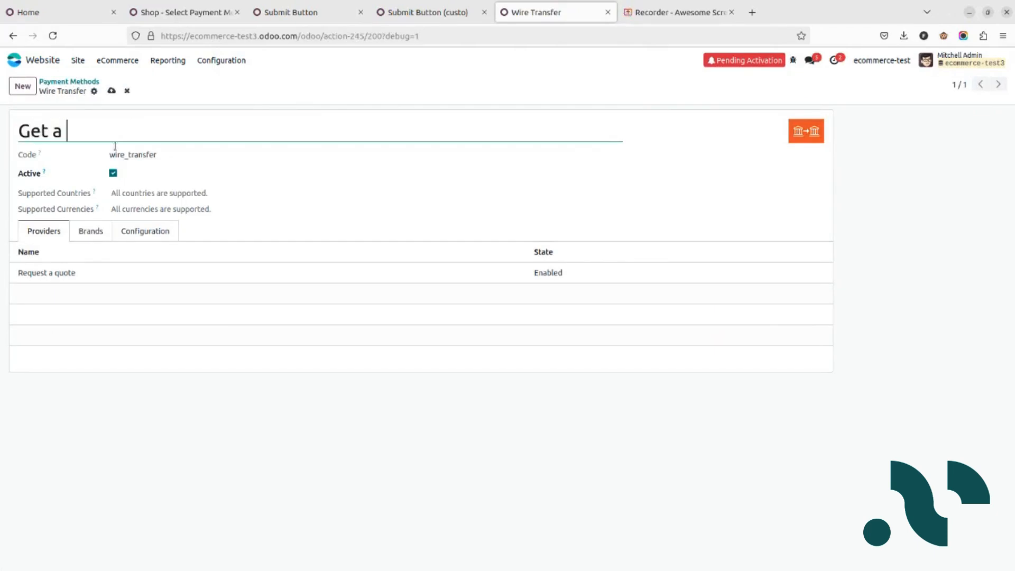
type("quote")
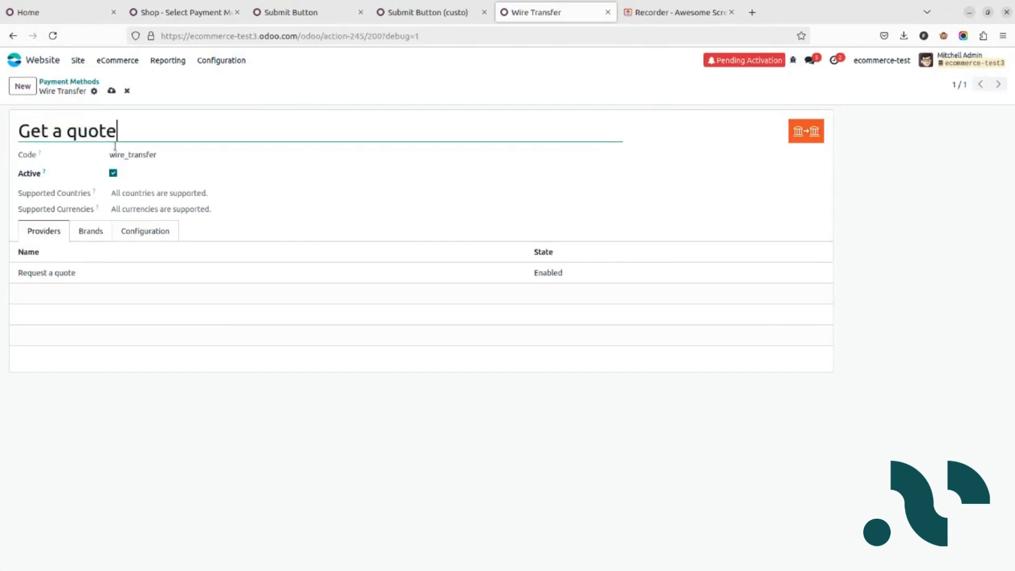
left_click(112, 91)
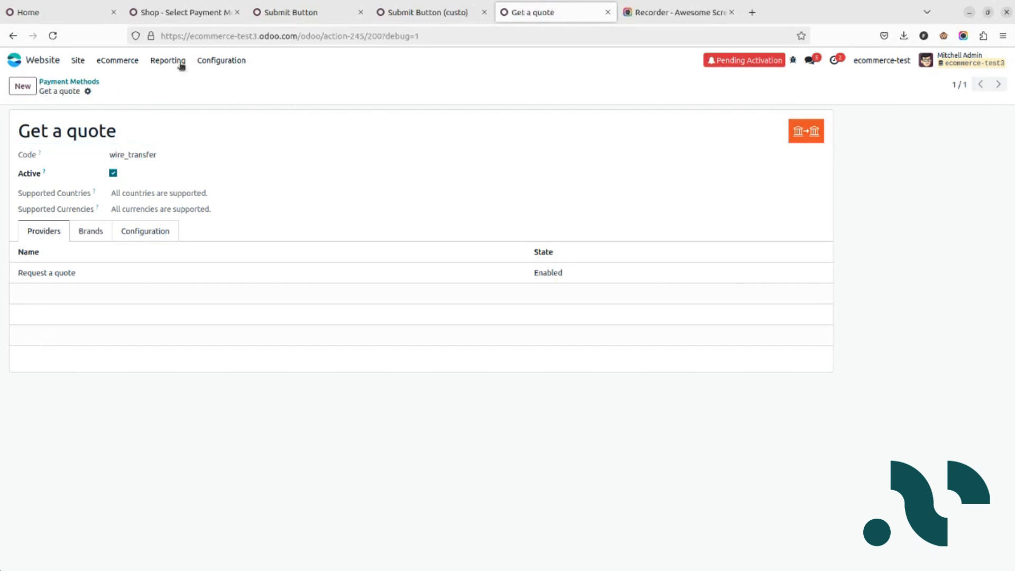
- Reload the shop's payment page to check the payment method's name, and return to the payment method record to view its icon
left_click(209, 15)
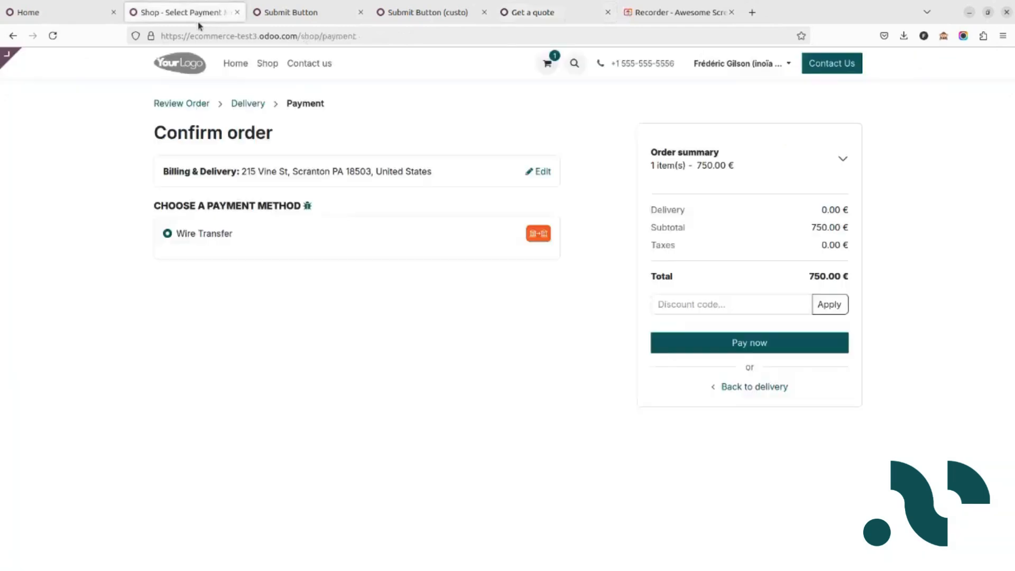
left_click(53, 36)
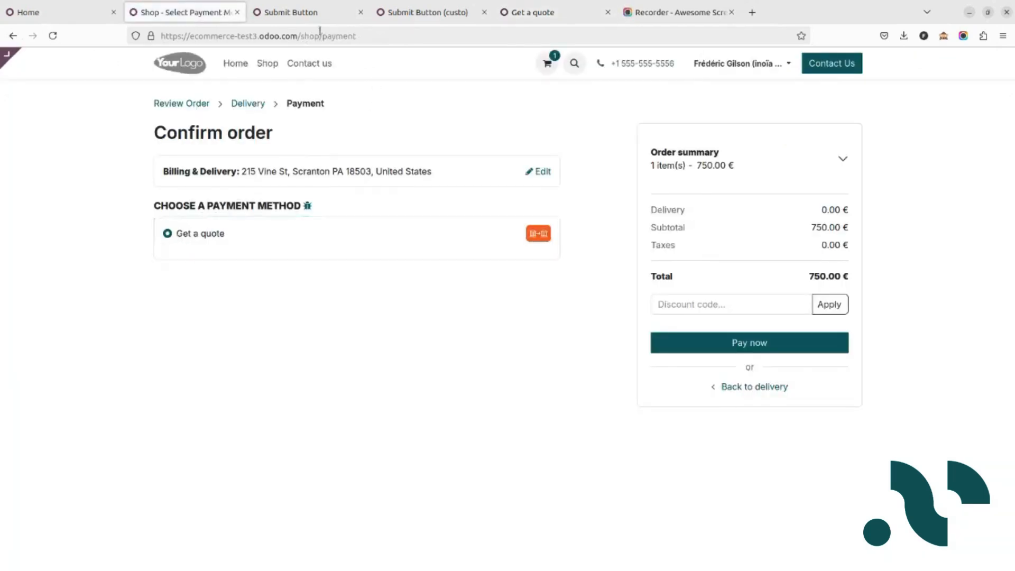
mouse_move(443, 13)
left_click(530, 12)
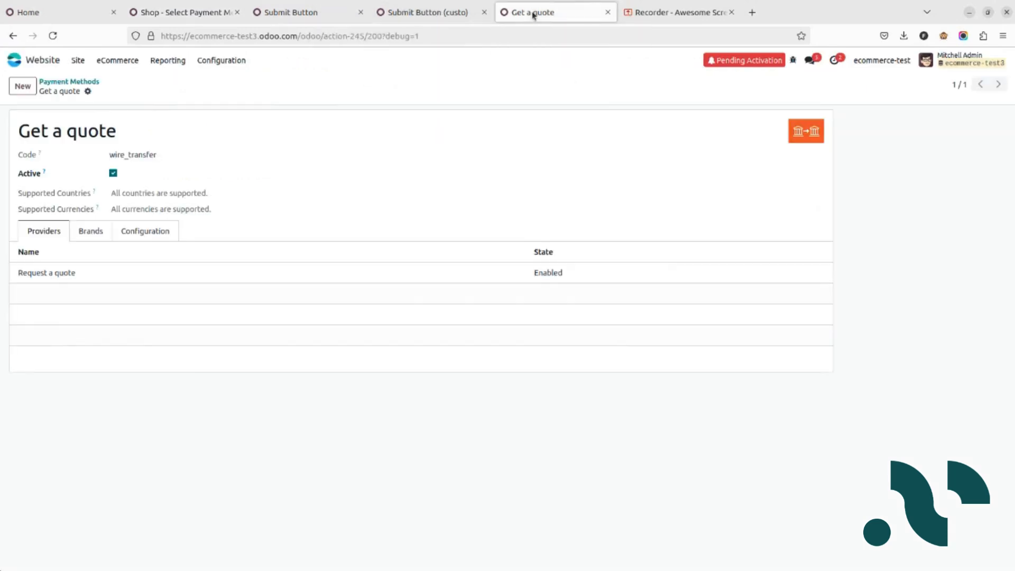
mouse_move(806, 132)
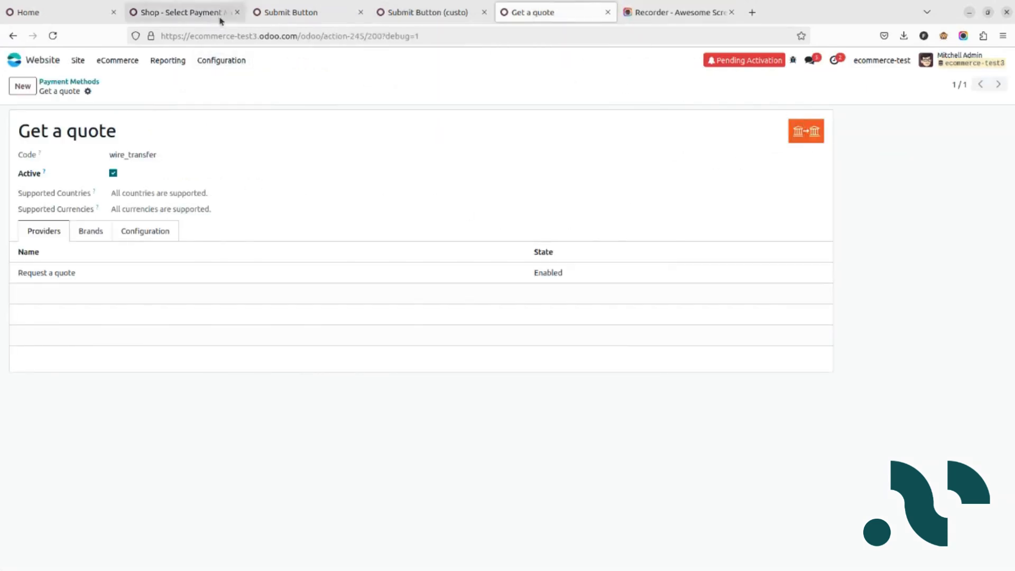
mouse_move(220, 20)
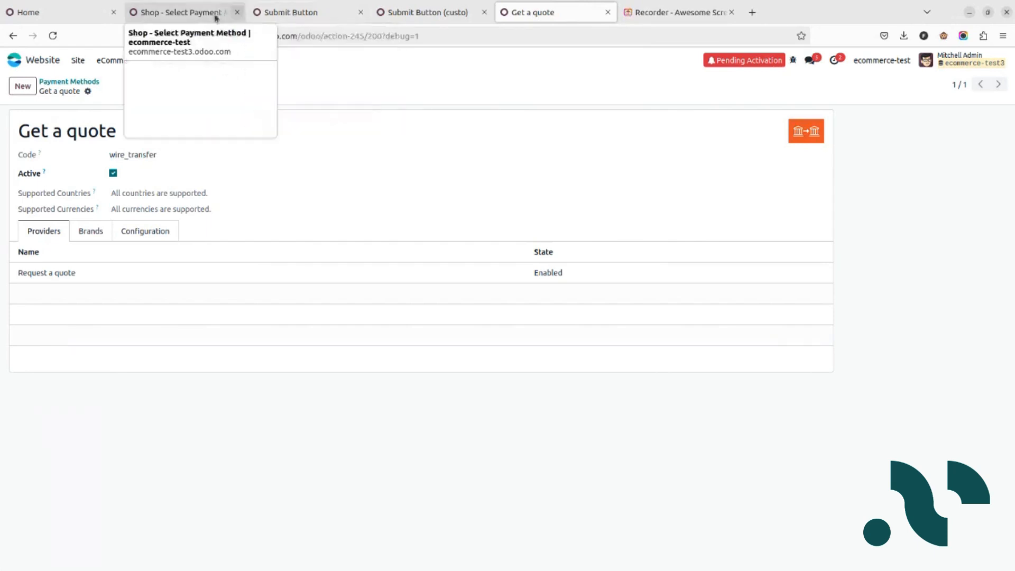
- Copy the complete button line from the architecture of the standard Submit Button view
left_click(280, 19)
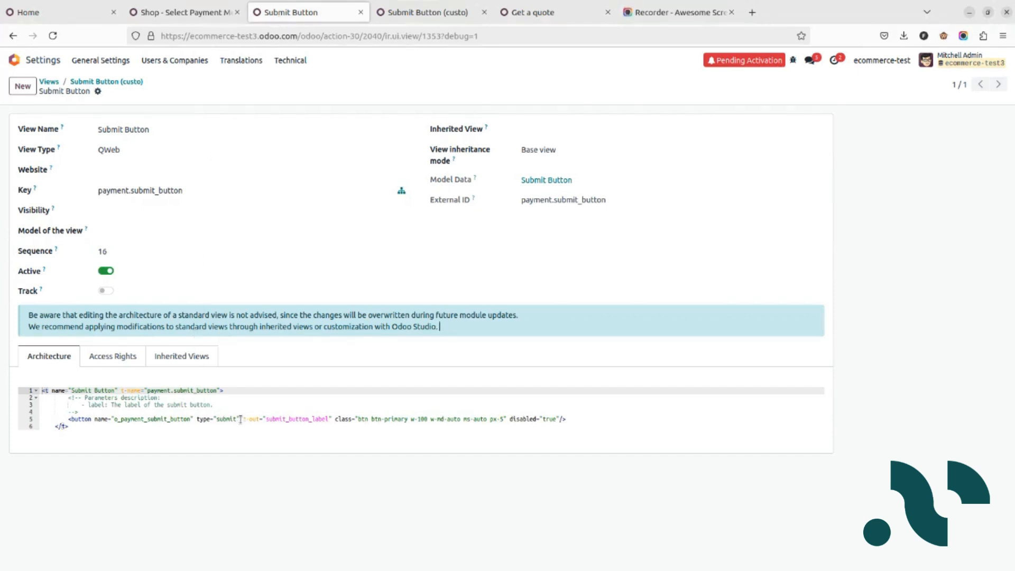
left_click_drag(240, 419, 331, 419)
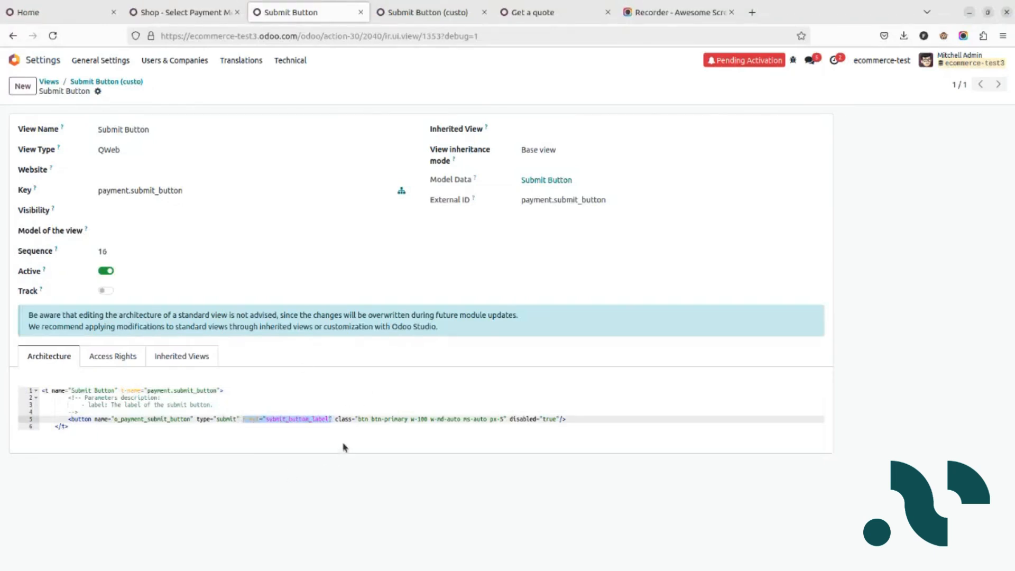
left_click(240, 417)
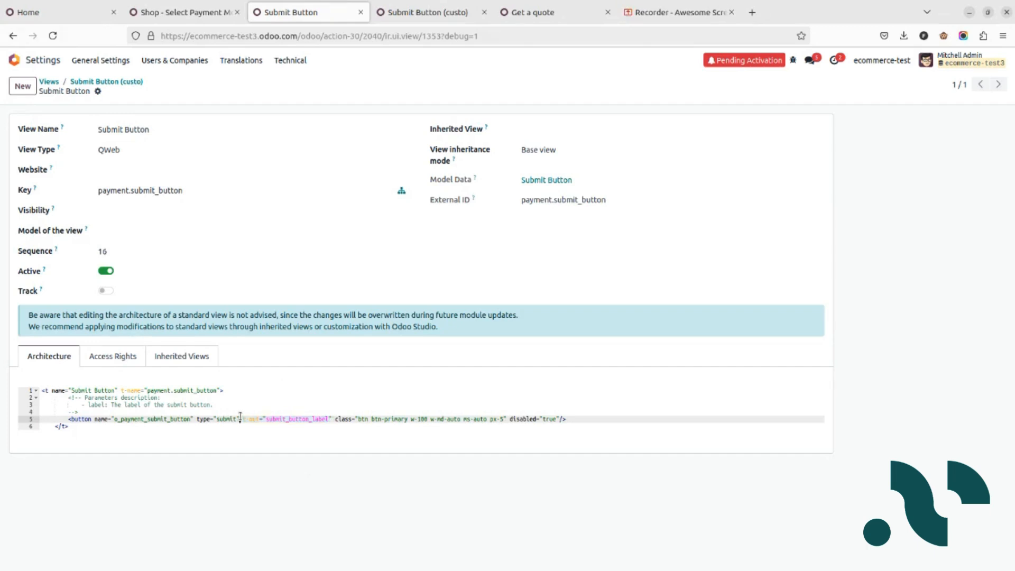
triple_click(374, 419)
key("ctrl+c")
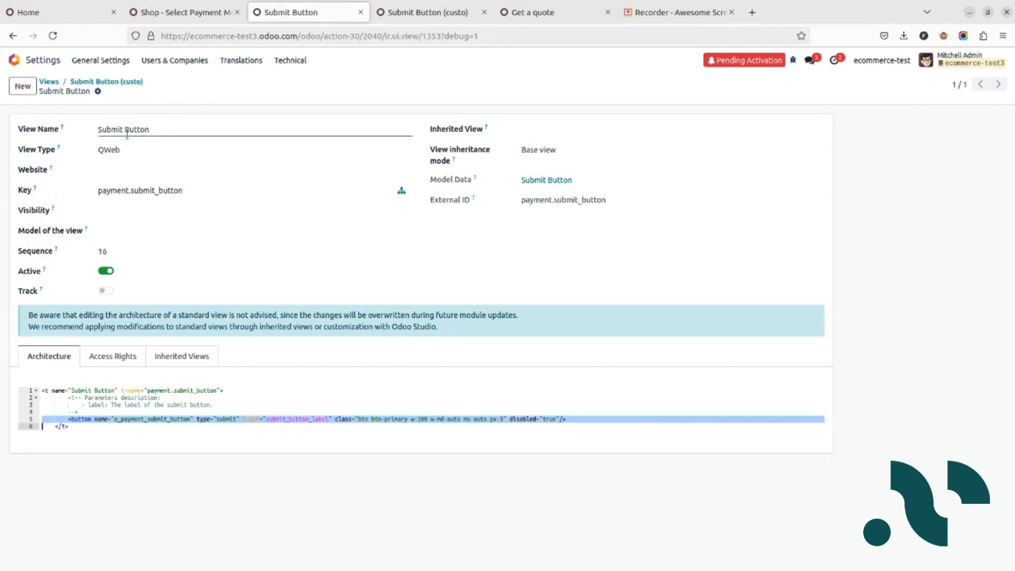
- Paste the copied button line inside the replace xpath of the Submit Button (custo) view
left_click(430, 19)
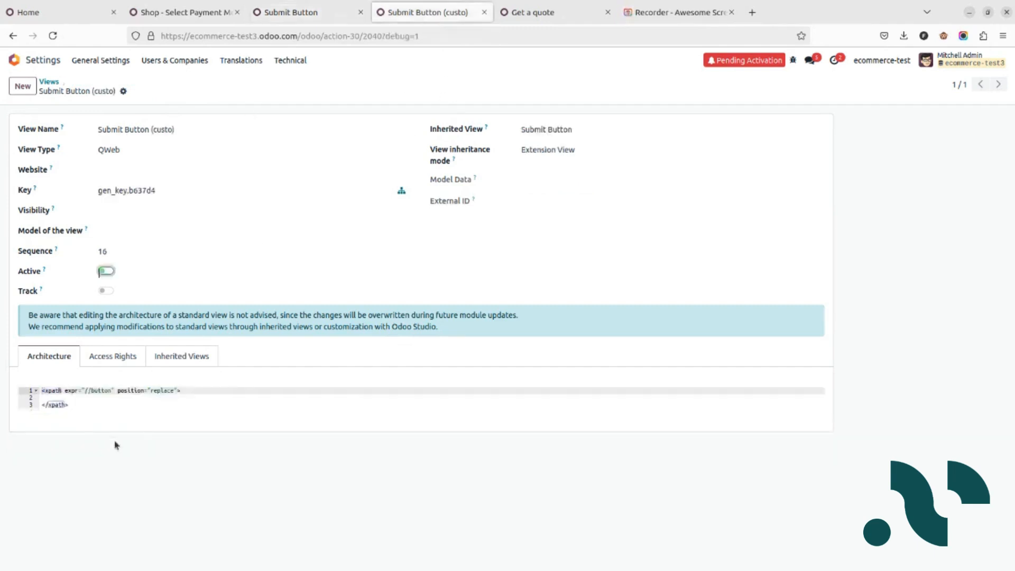
left_click(192, 390)
key("Return")
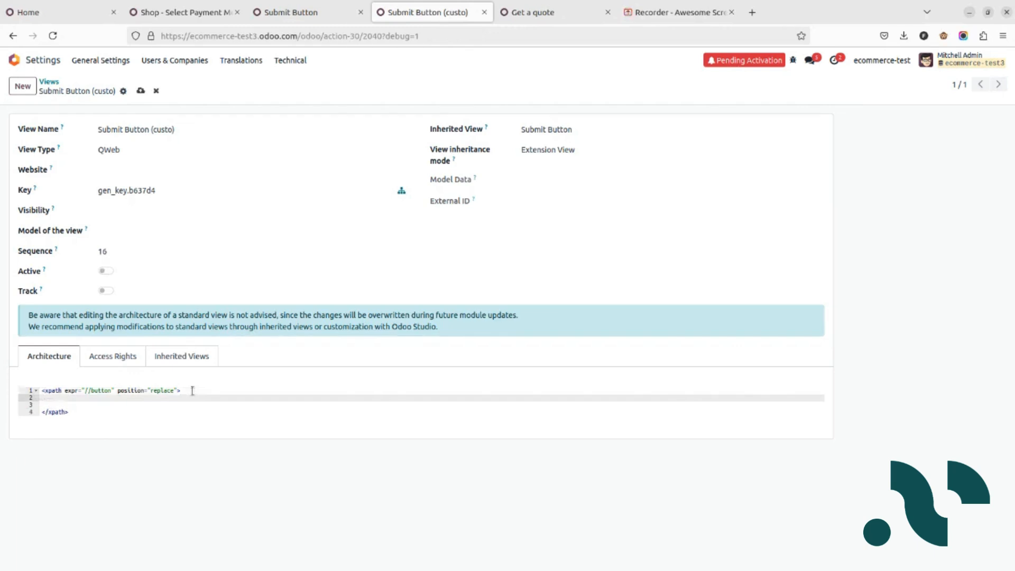
key("Delete")
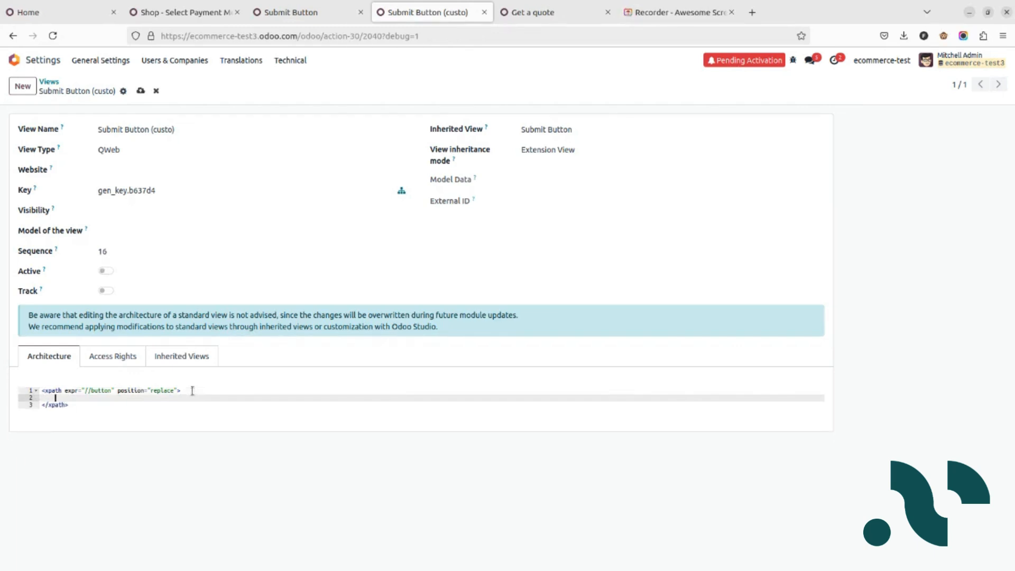
key("ctrl+v")
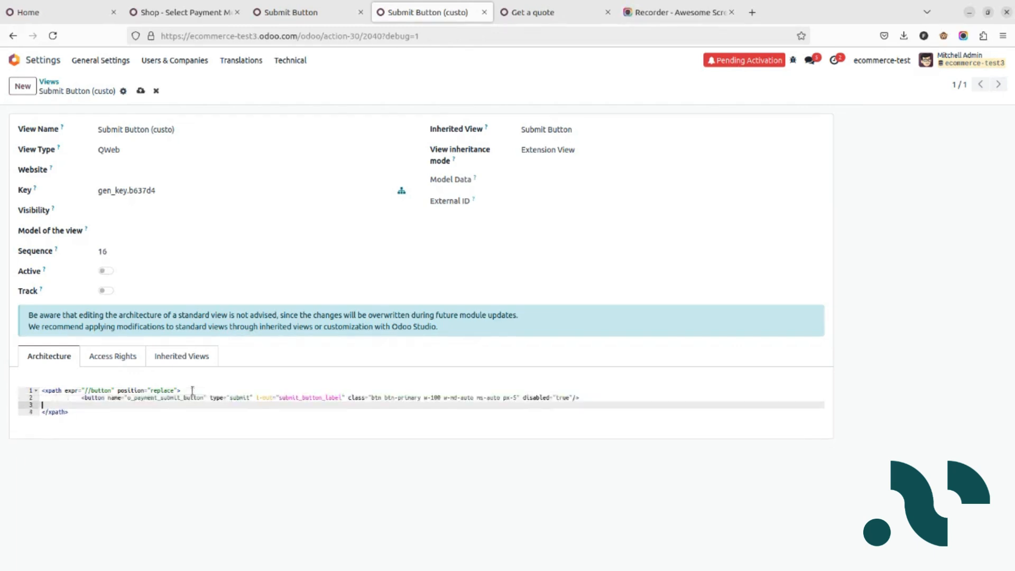
- Remove the t-out="submit_button_label" attribute from the pasted button in the custom view
left_click(254, 397)
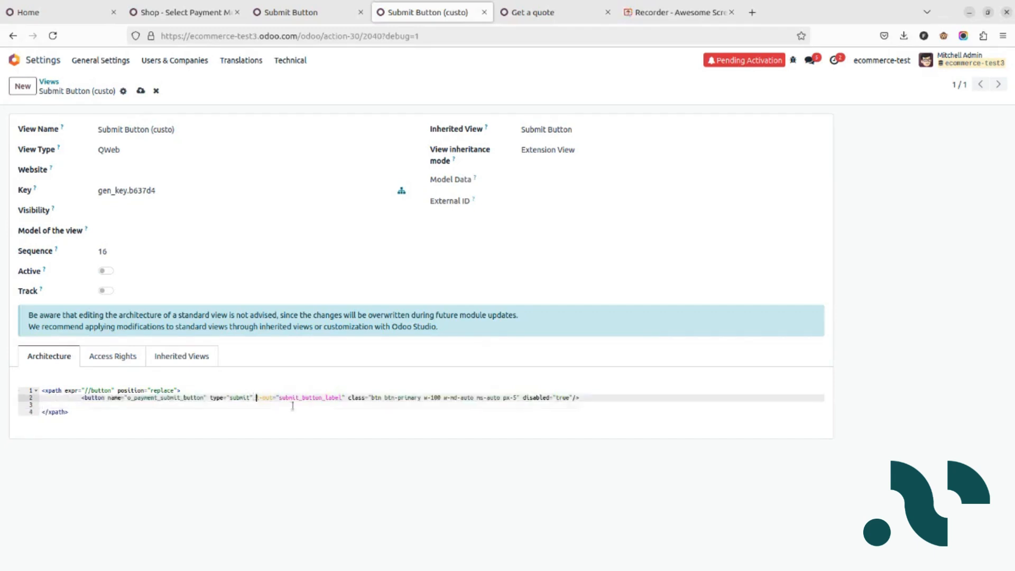
key("Delete")
key("Delete")
key("Delete")
key("Delete")
key("Delete")
key("Delete")
key("Delete")
key("Delete")
key("Delete")
key("Delete")
key("Delete")
key("Delete")
key("Delete")
key("Delete")
key("Delete")
key("Delete")
key("Delete")
key("Delete")
key("Delete")
key("Delete")
key("Delete")
key("Delete")
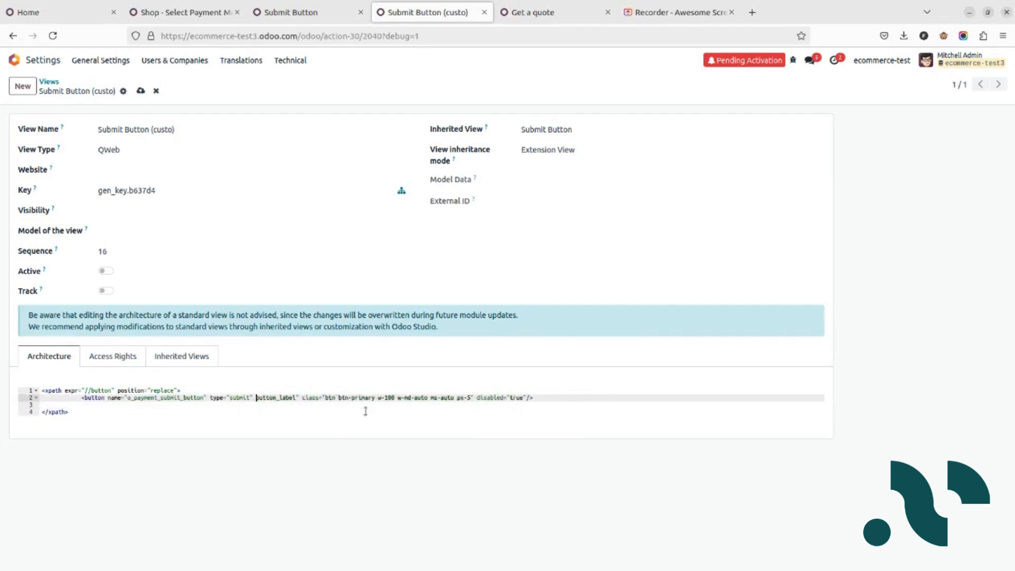
key("Delete")
key("Delete")
key("Delete")
key("Delete")
key("Delete")
key("Delete")
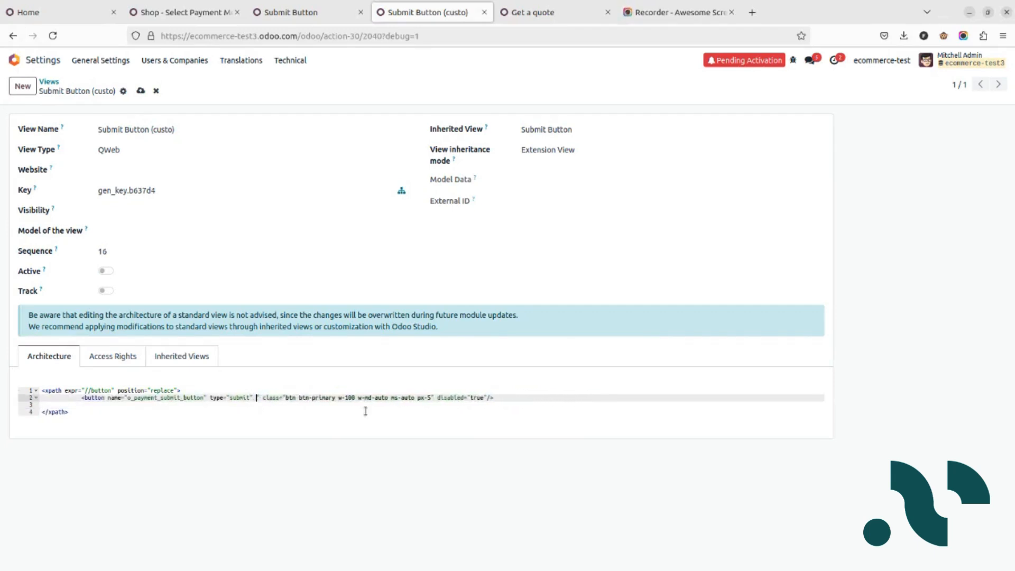
- Replace the button's self-closing end with the text Confirm and a closing </button> tag
left_click(480, 398)
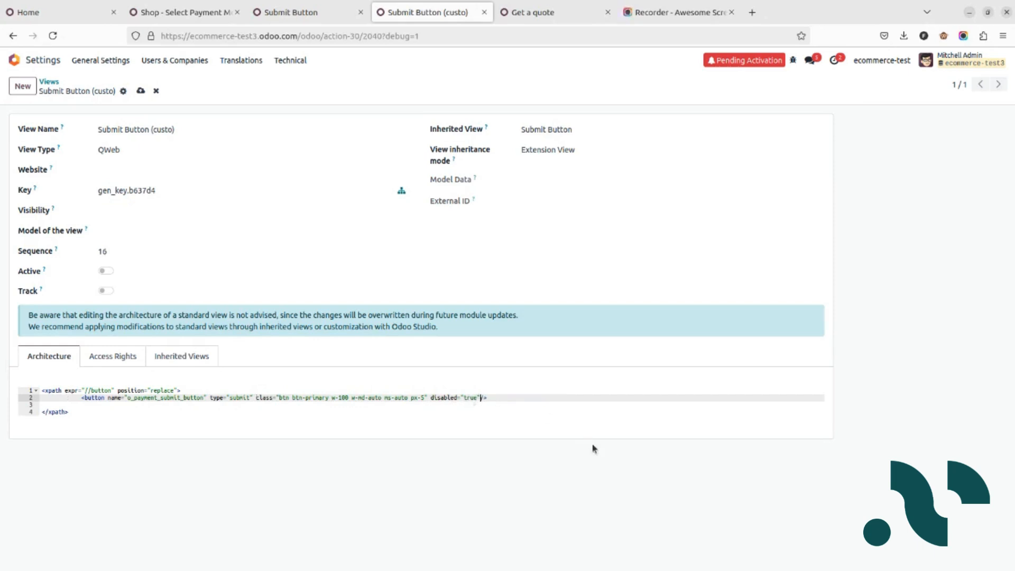
type(">Confirm")
key("Right")
key("Right")
key("Right")
key("Right")
key("Right")
key("Right")
- Activate the Submit Button (custo) view and reload the shop's payment page to check the submit button's label
left_click(106, 272)
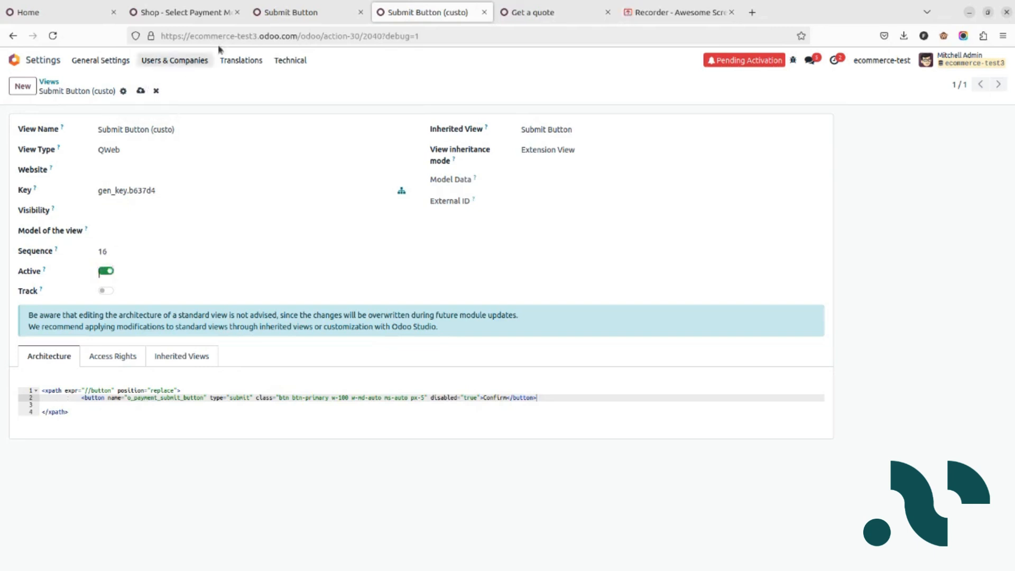
left_click(182, 12)
left_click(53, 36)
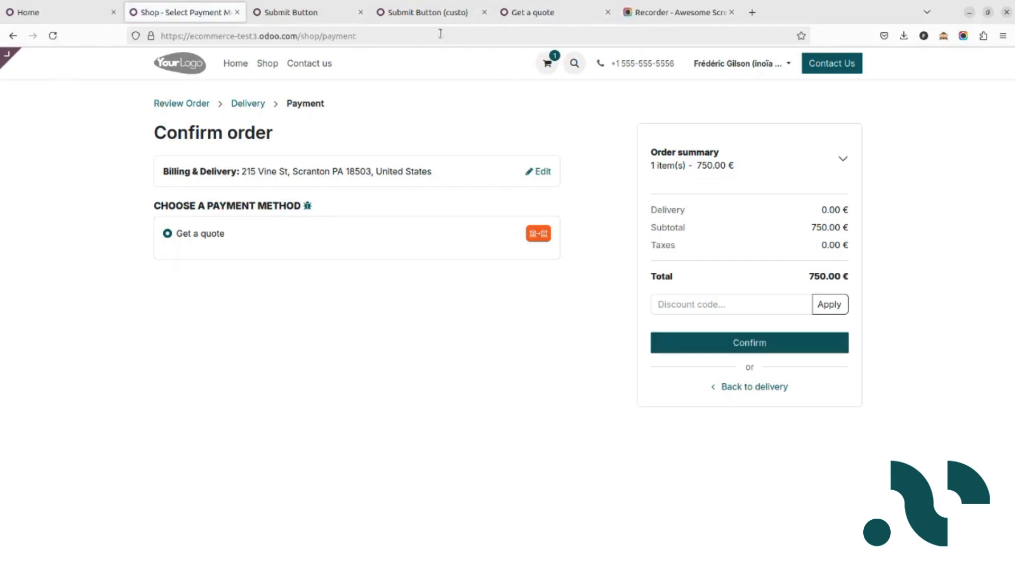
- Leave the custom view and open the list of translation languages in the backend settings
left_click(421, 12)
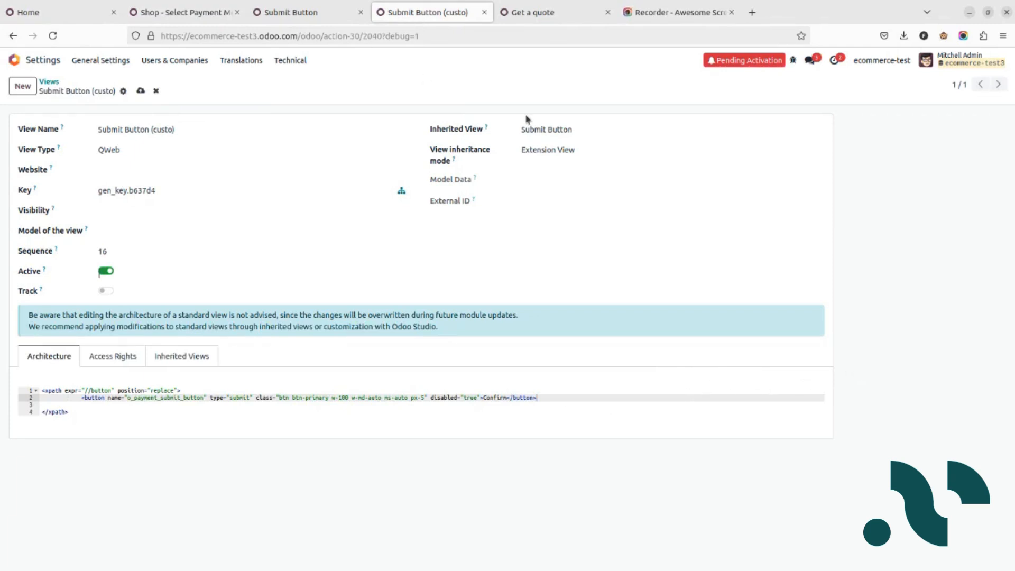
left_click(43, 63)
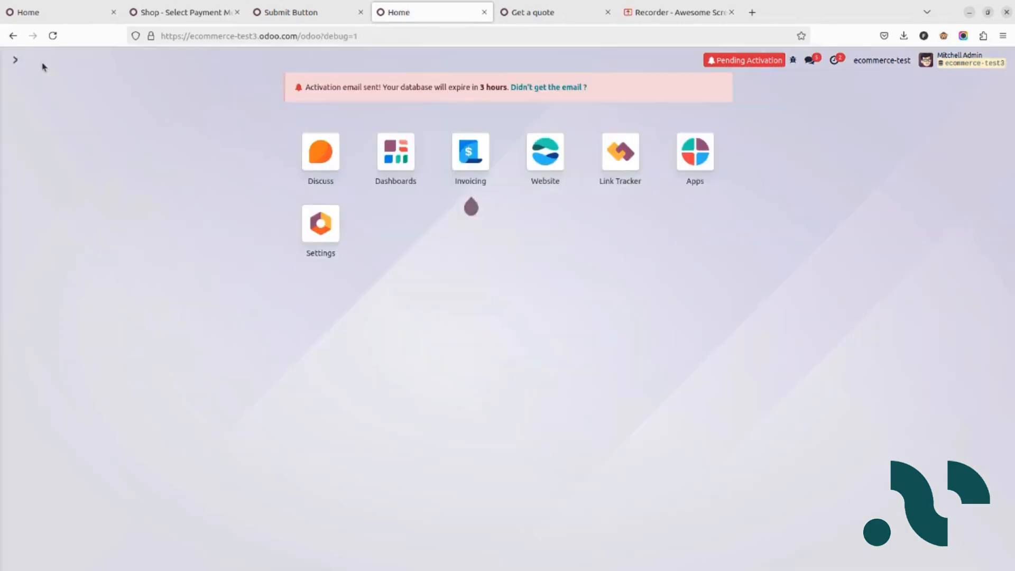
type("/ lang")
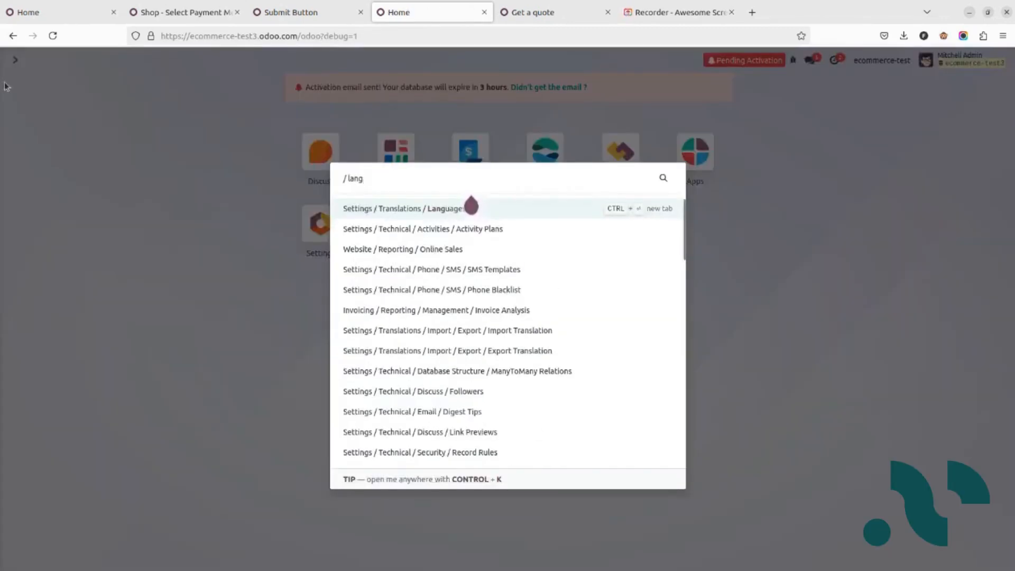
left_click(382, 209)
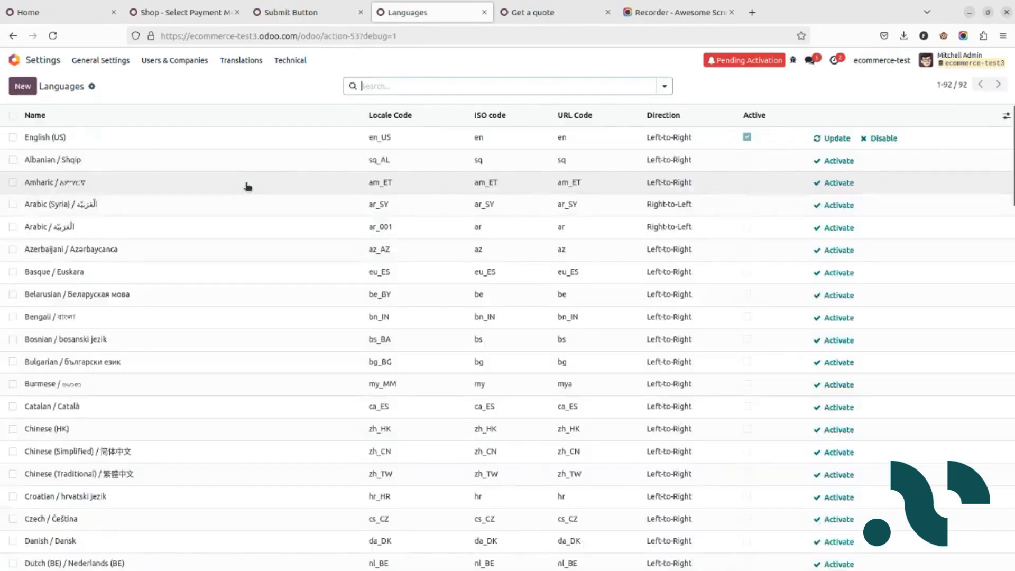
- Find French / Français in the language list by searching "fran" and activate it with overwriting of existing terms left on
type("fran")
key("Return")
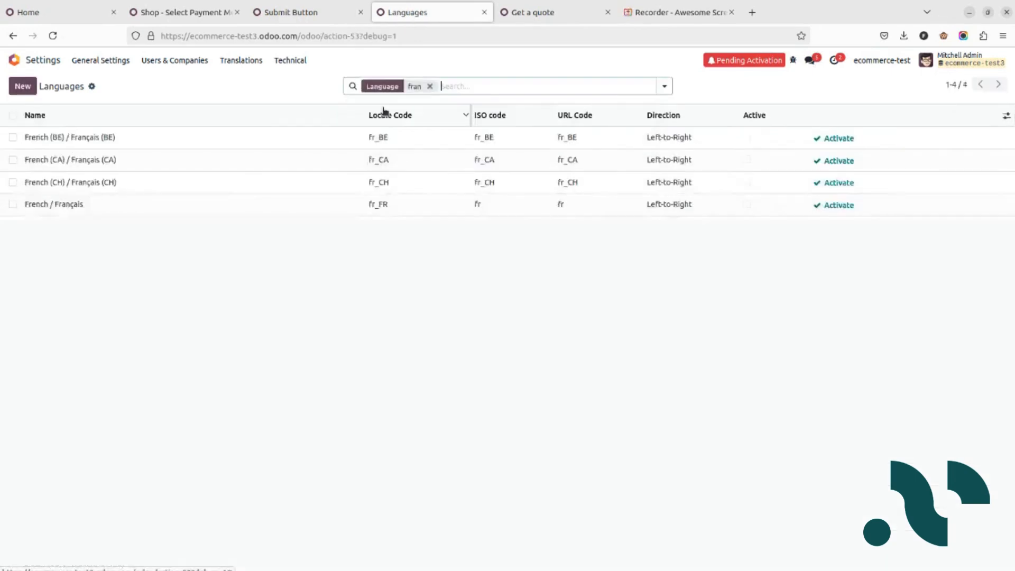
left_click(846, 207)
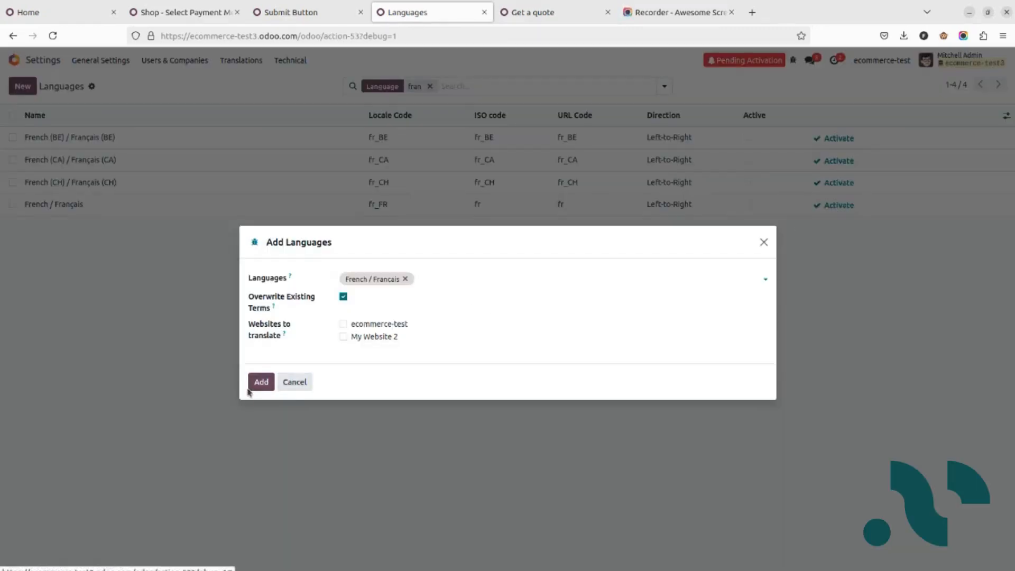
left_click(256, 387)
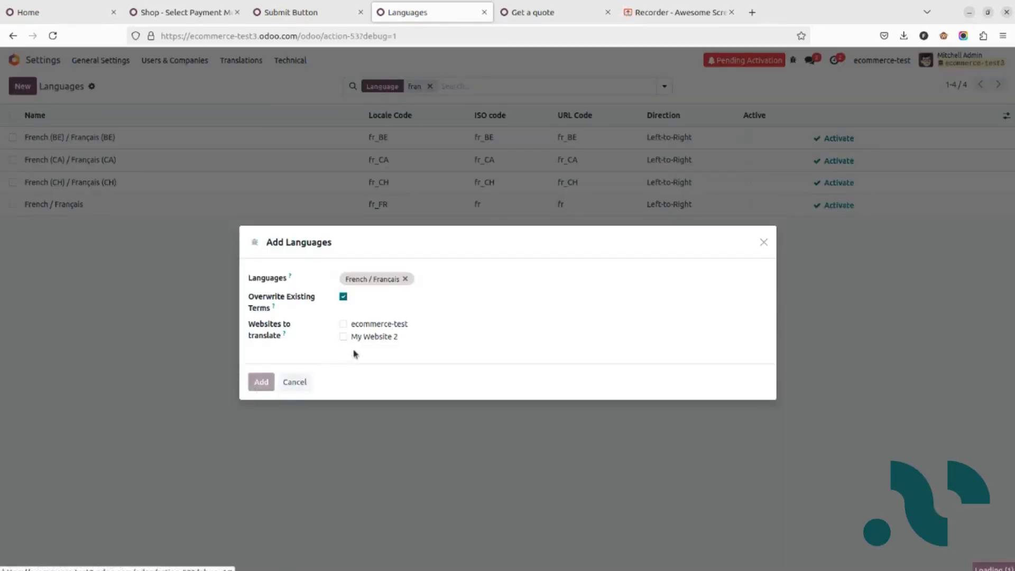
left_click(268, 349)
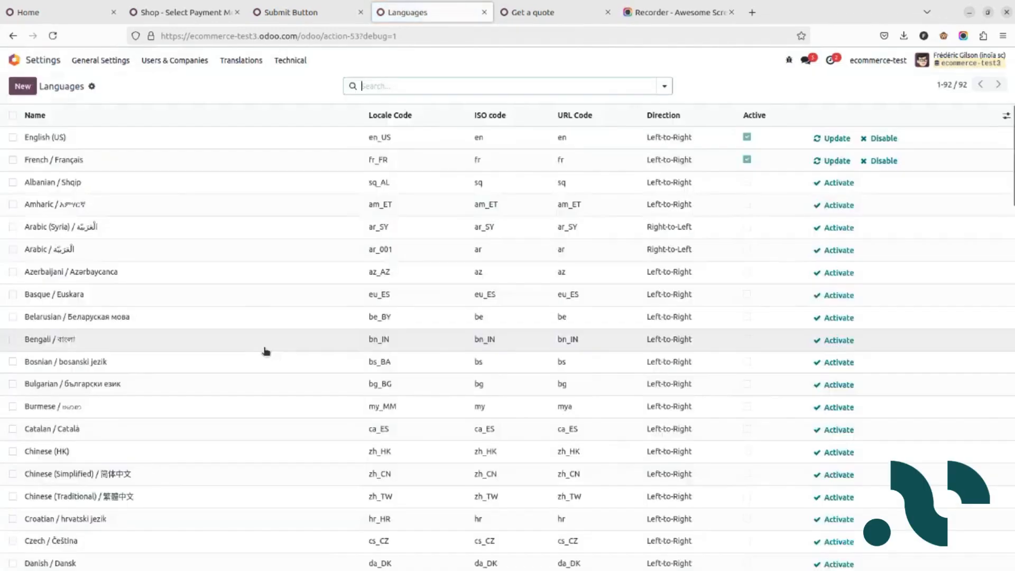
- Switch to the Website app and open its configuration settings
left_click(55, 60)
type("websit")
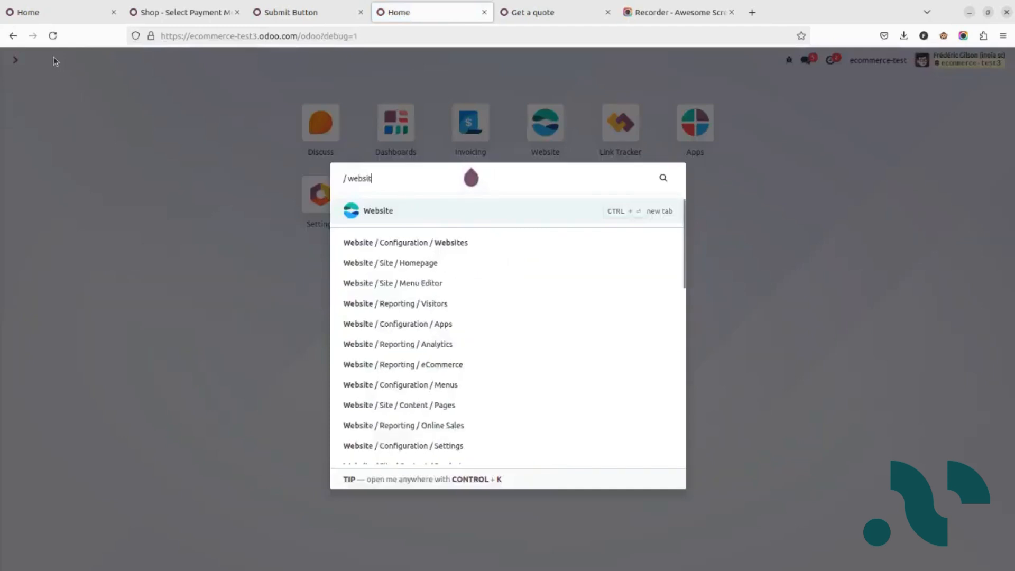
key("Return")
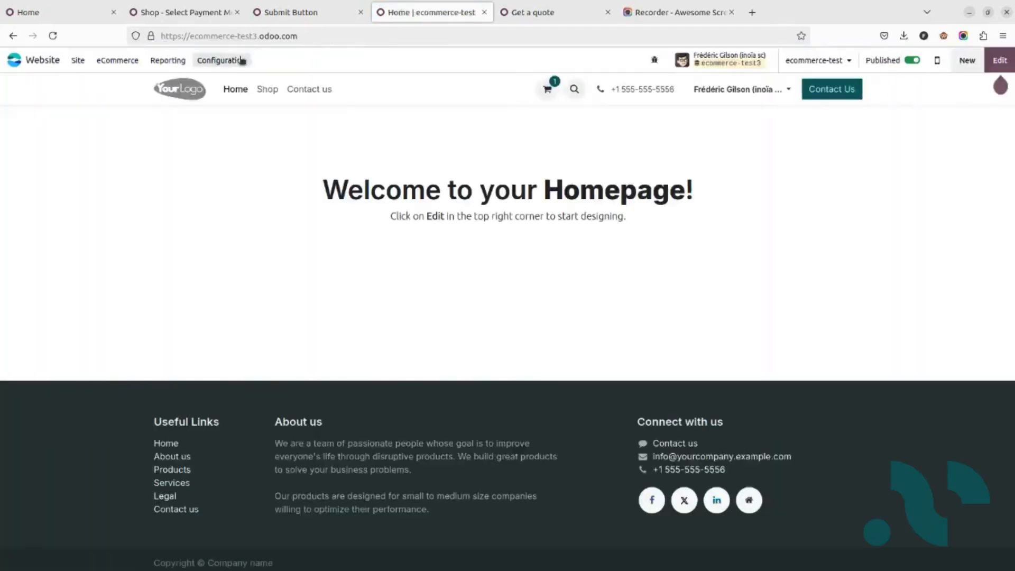
left_click(242, 61)
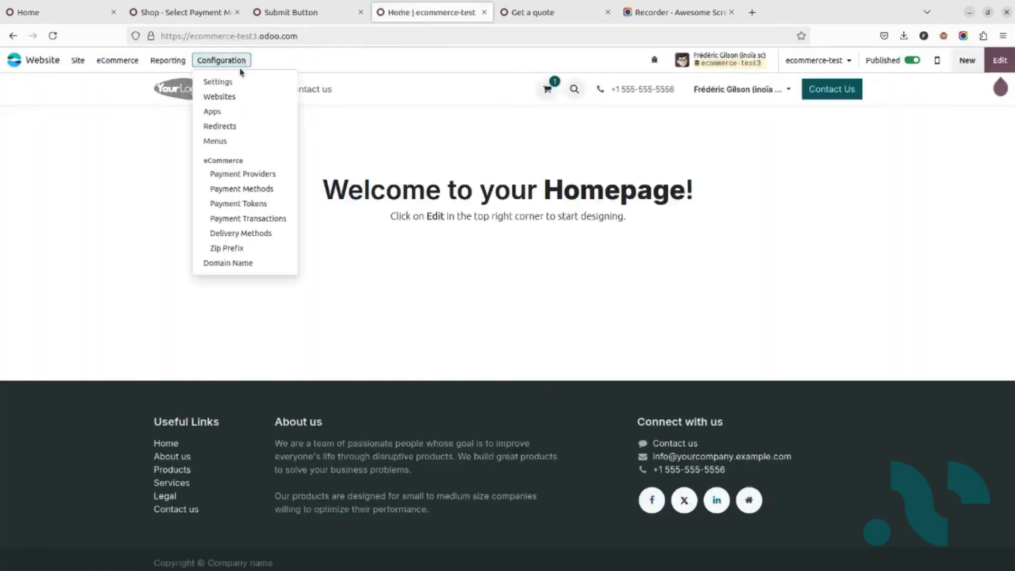
left_click(234, 78)
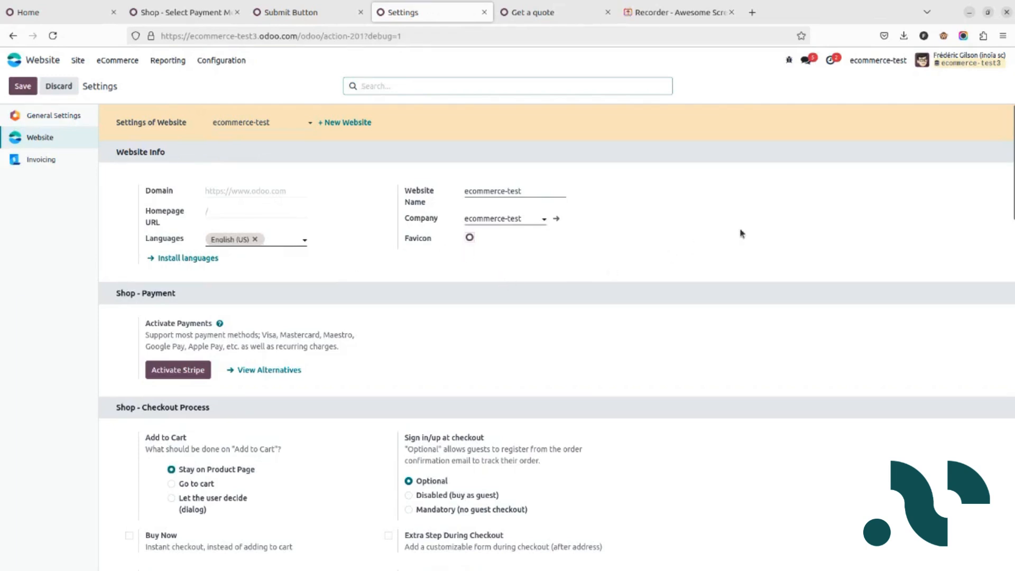
type("lang")
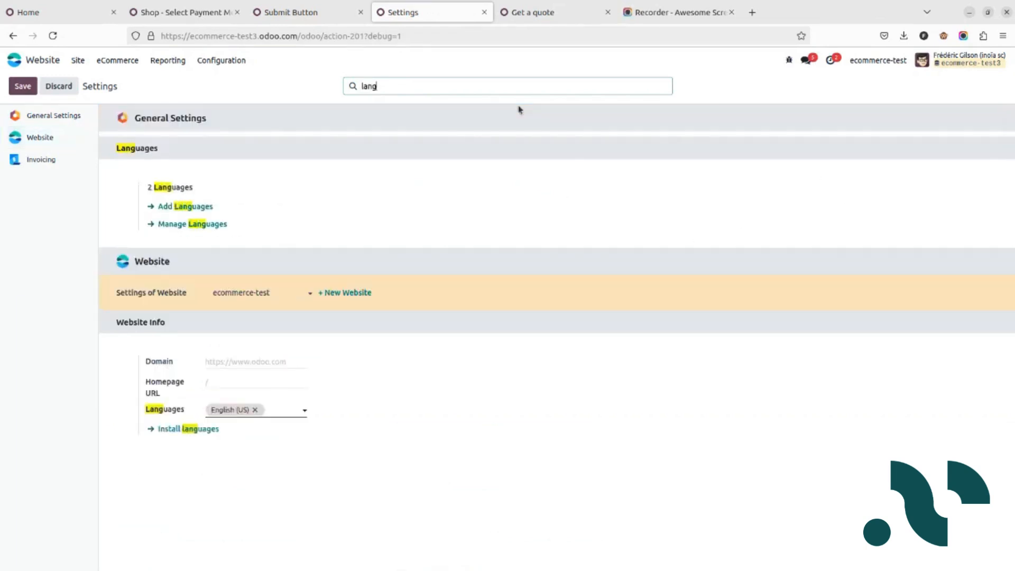
key("BackSpace")
key("BackSpace")
key("BackSpace")
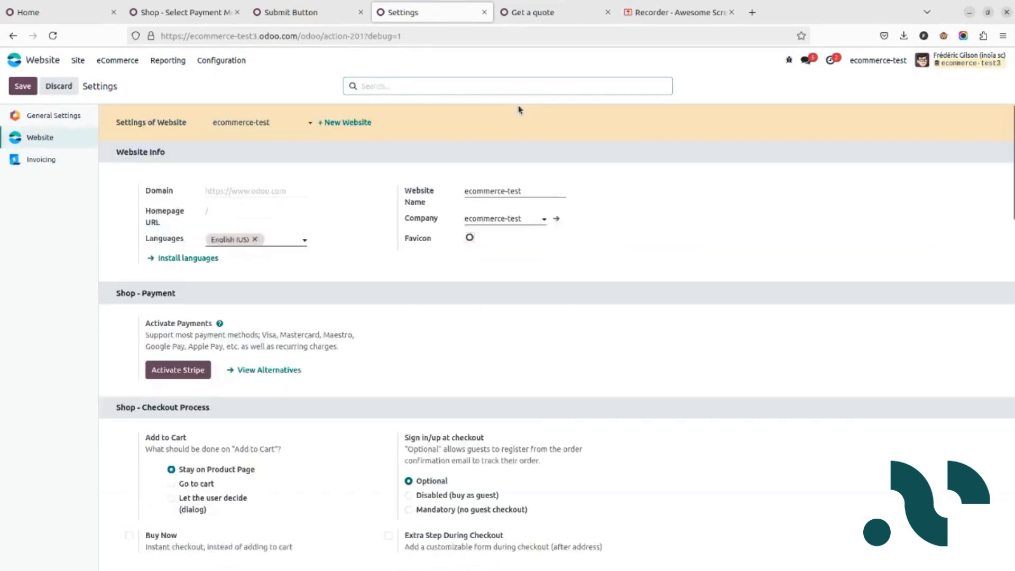
- Add French / Français to the ecommerce-test website's languages and make it the default language, saving each change
left_click(285, 243)
left_click(303, 273)
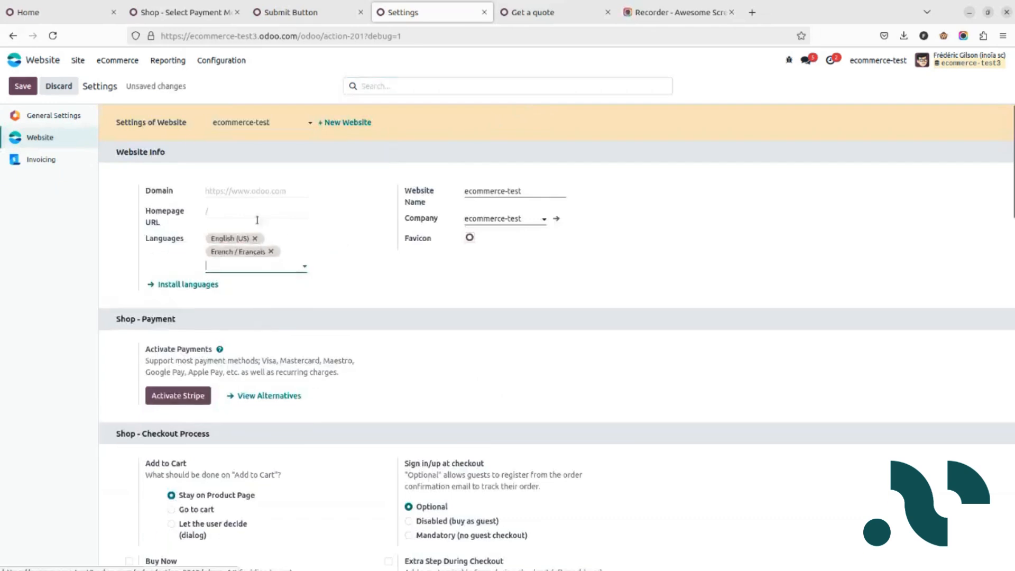
left_click(25, 86)
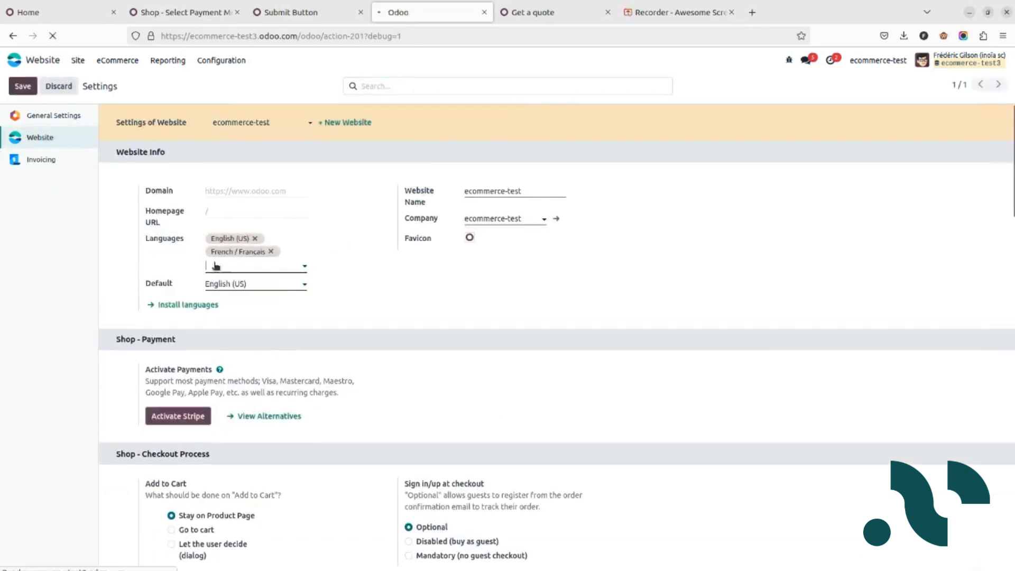
left_click(237, 284)
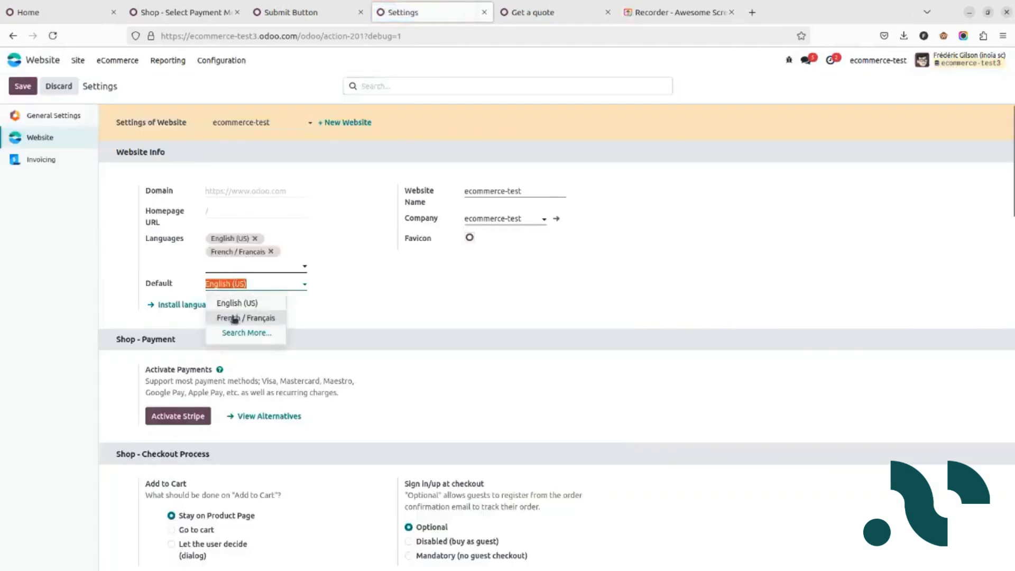
left_click(239, 316)
left_click(25, 90)
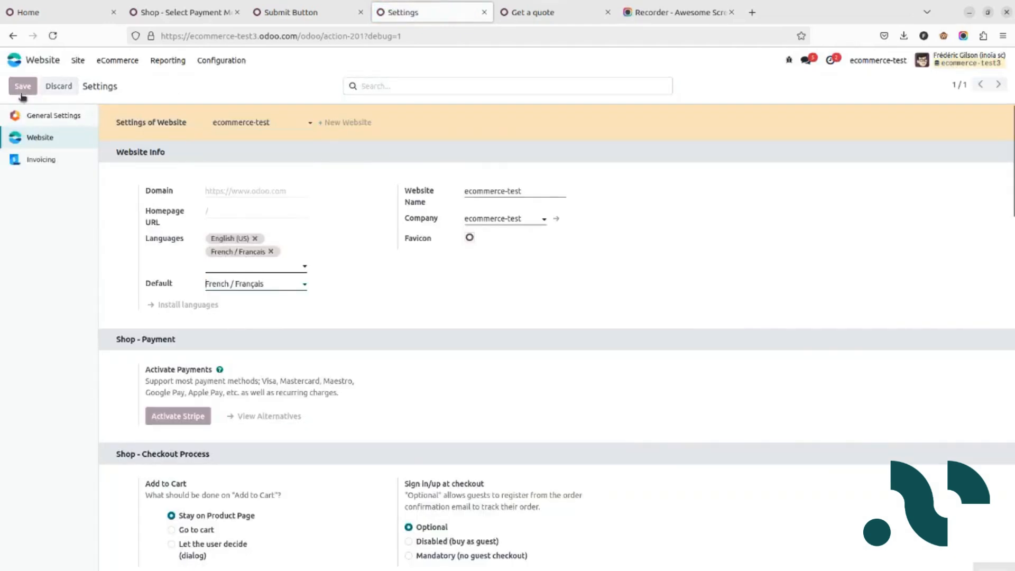
- Reload the Submit Button (custo) view and save Confirmer as the French / Français translation of its Confirm label
left_click(330, 15)
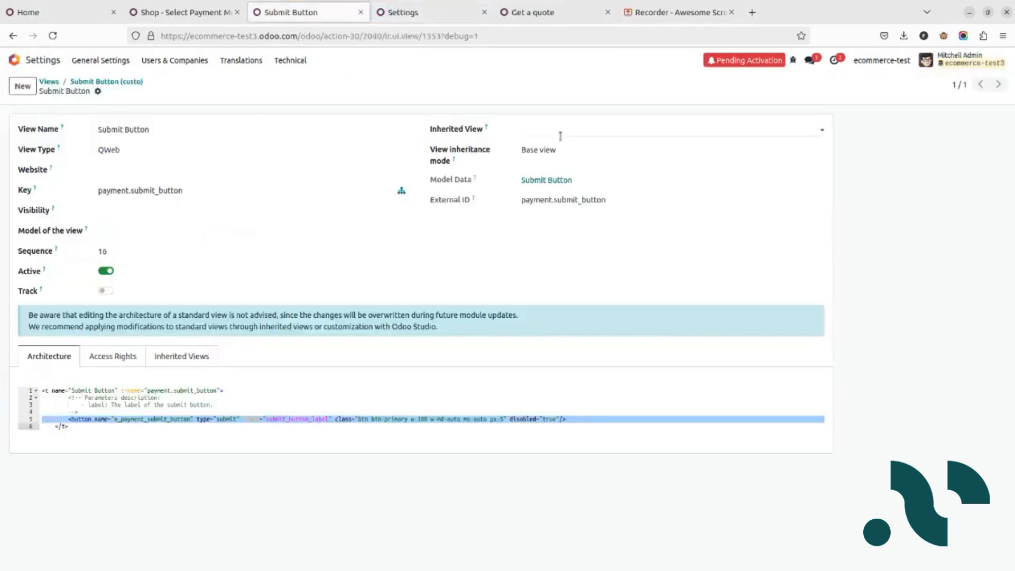
left_click(173, 358)
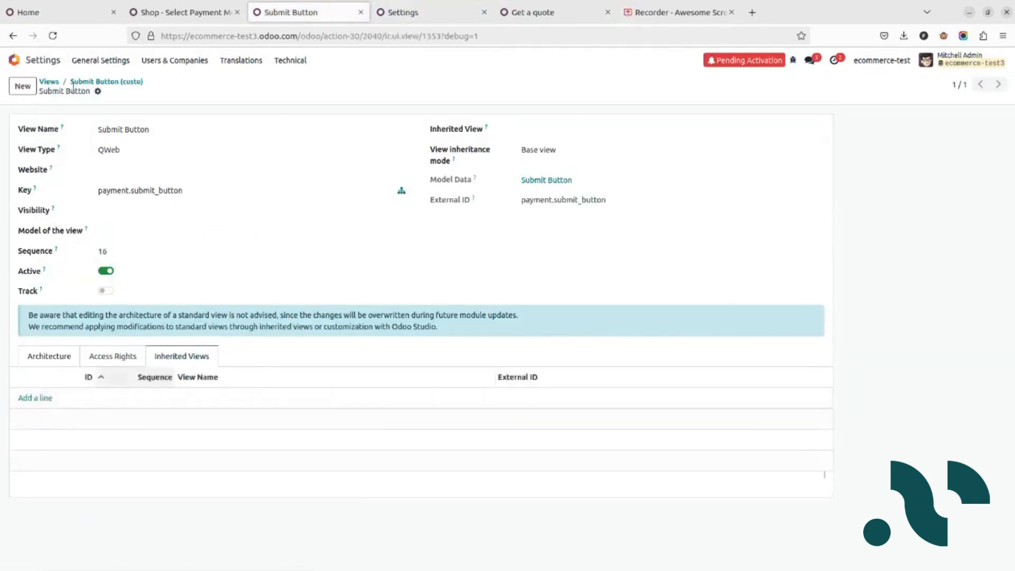
left_click(92, 81)
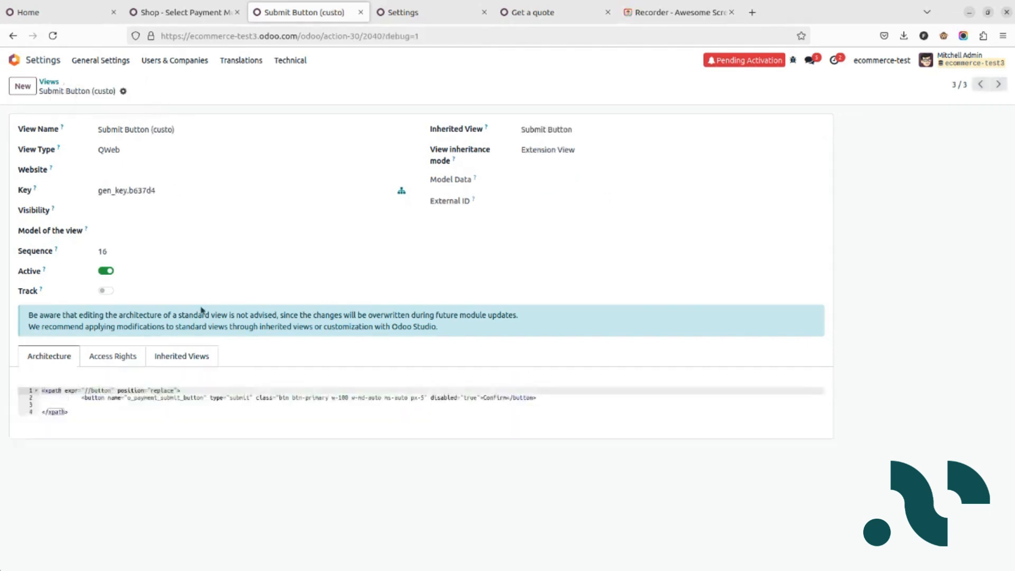
left_click(52, 35)
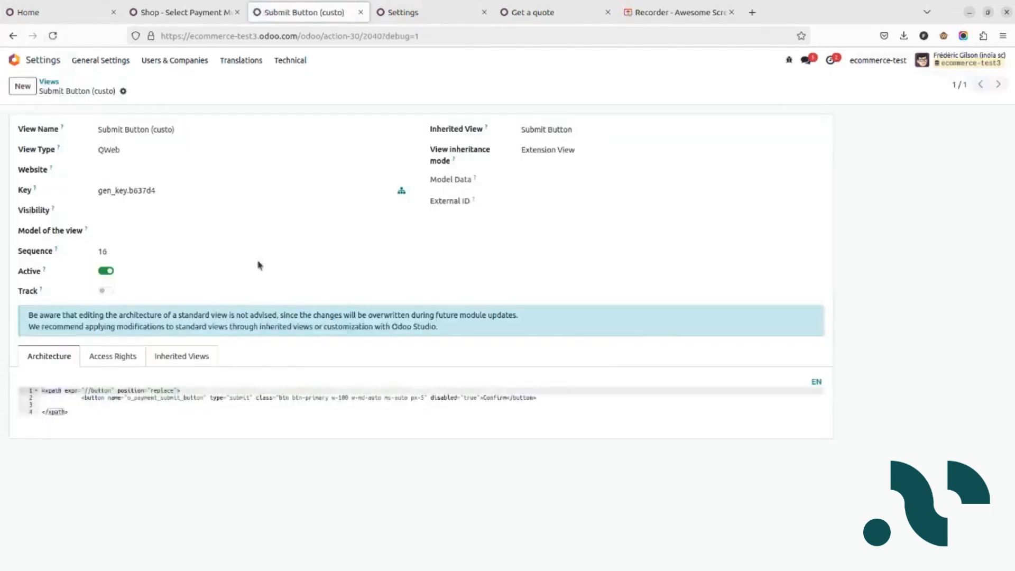
left_click(817, 382)
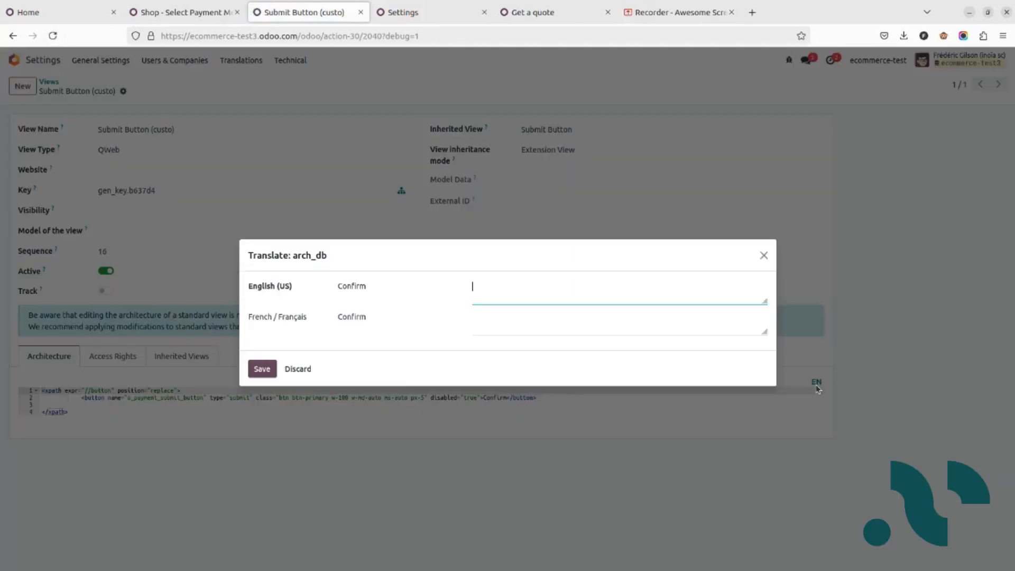
left_click(521, 322)
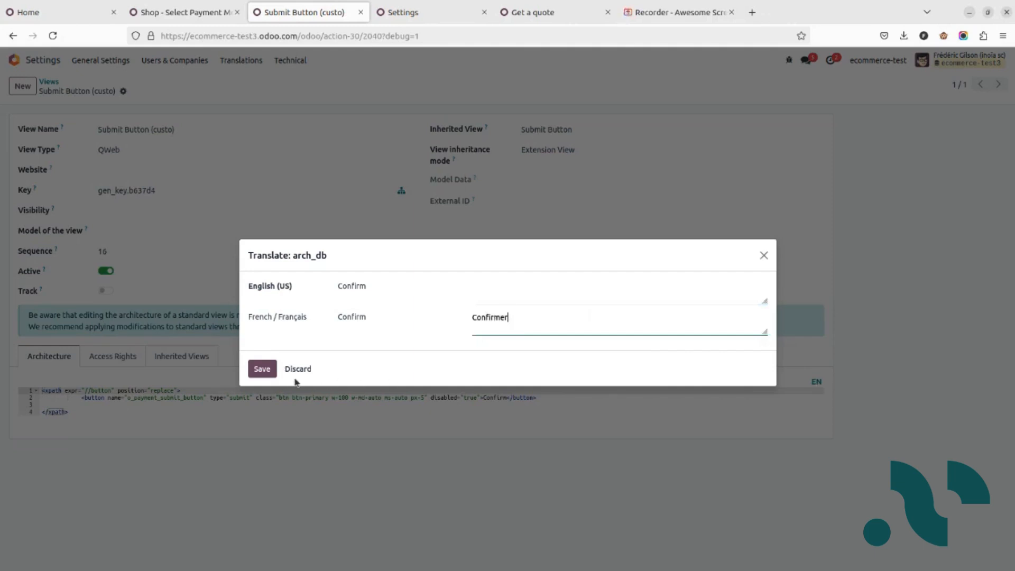
left_click(263, 369)
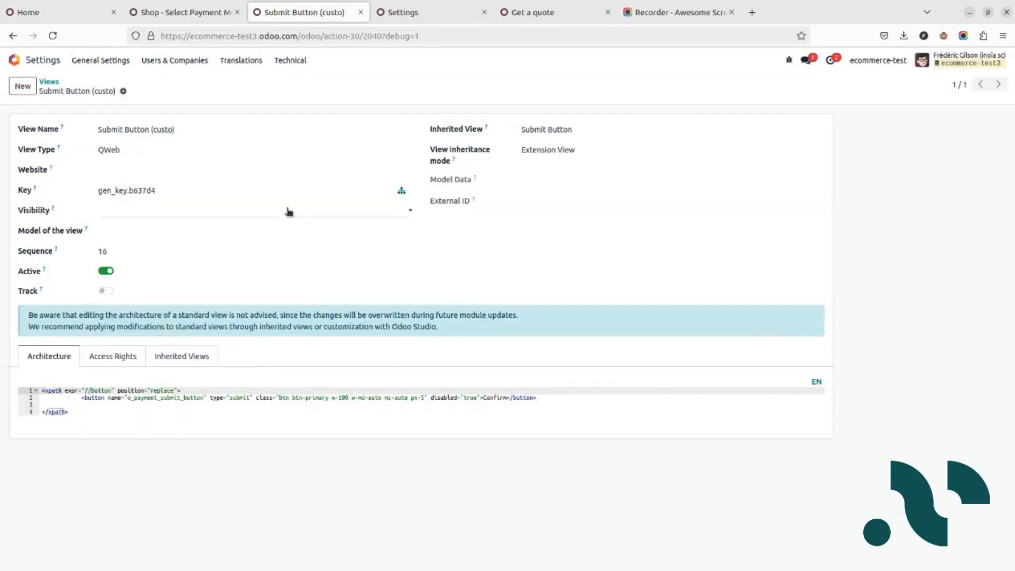
- Reload the shop's payment page and change the language code in its URL to fr to check the French submit button label
left_click(200, 20)
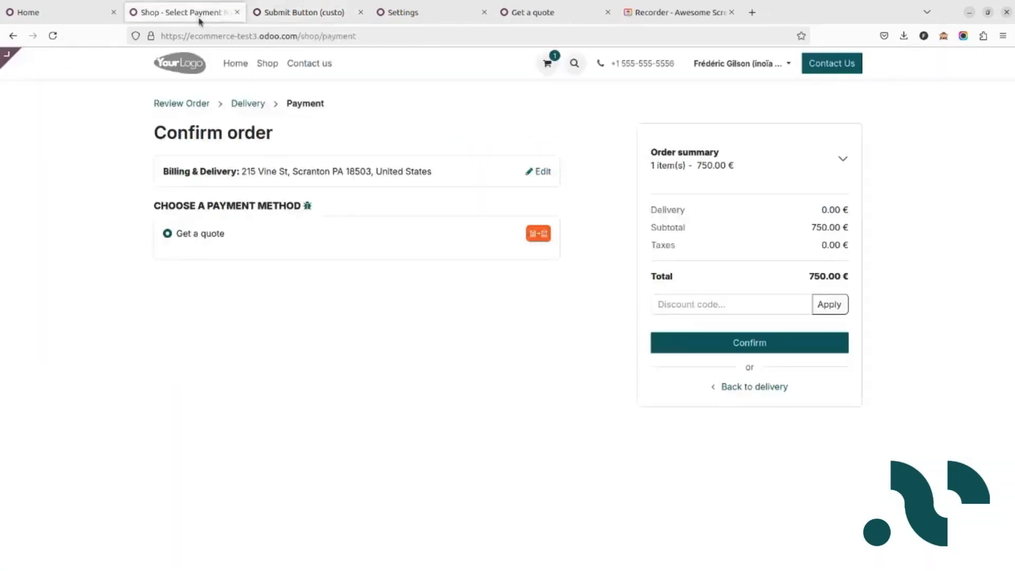
left_click(53, 36)
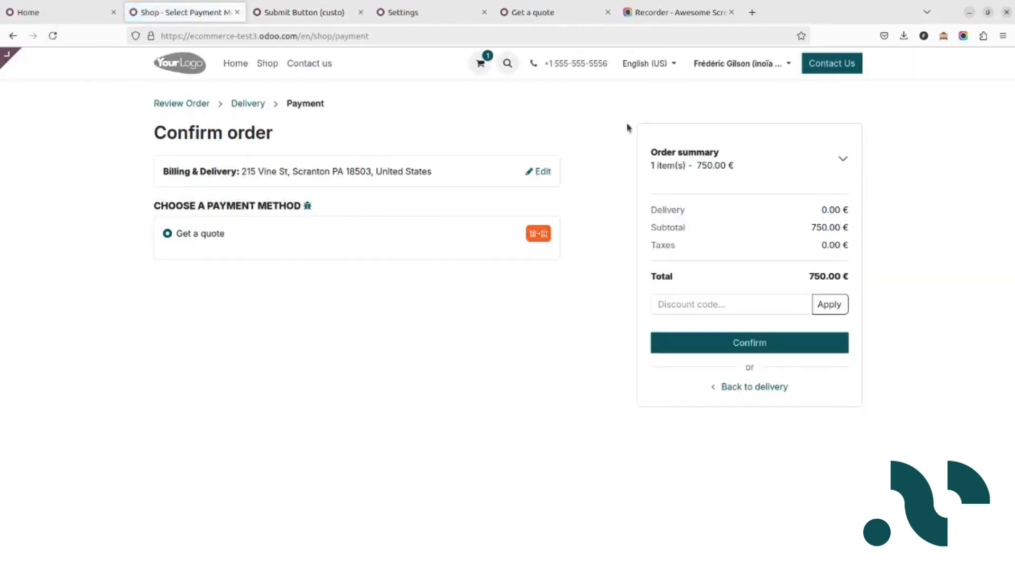
left_click(311, 36)
left_click(310, 36)
key("BackSpace")
key("BackSpace")
type("fr")
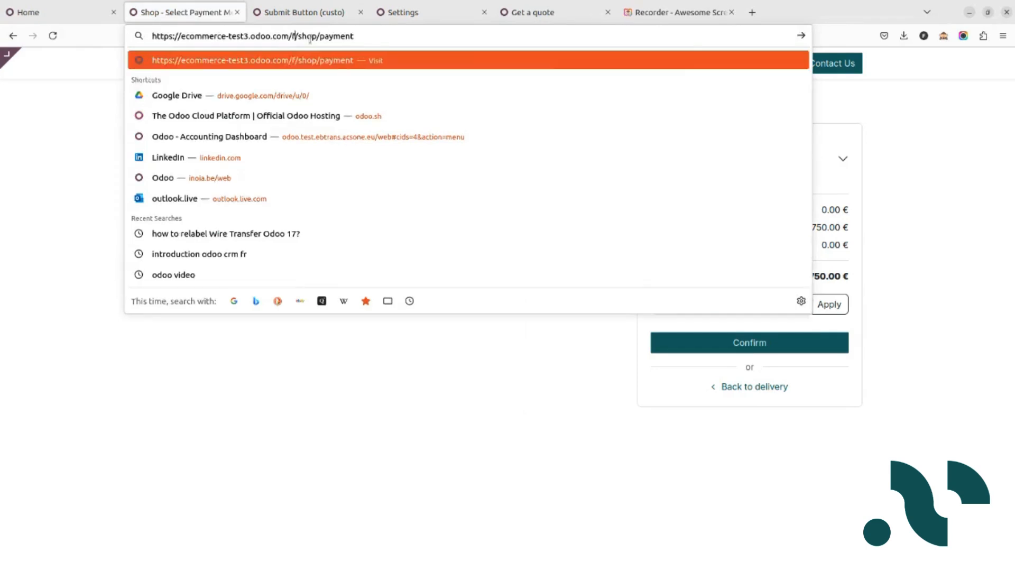
key("Return")
left_click(316, 397)
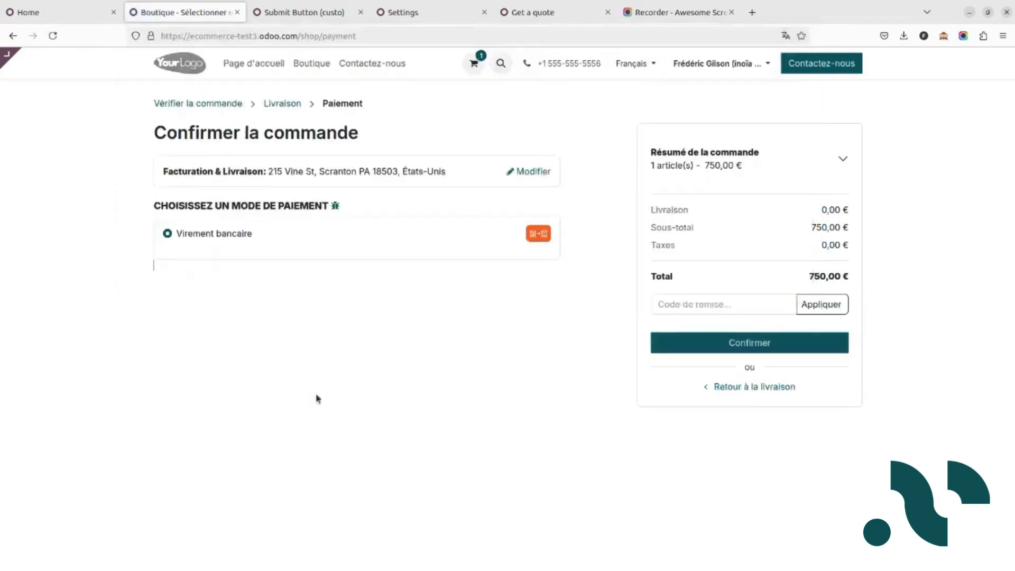